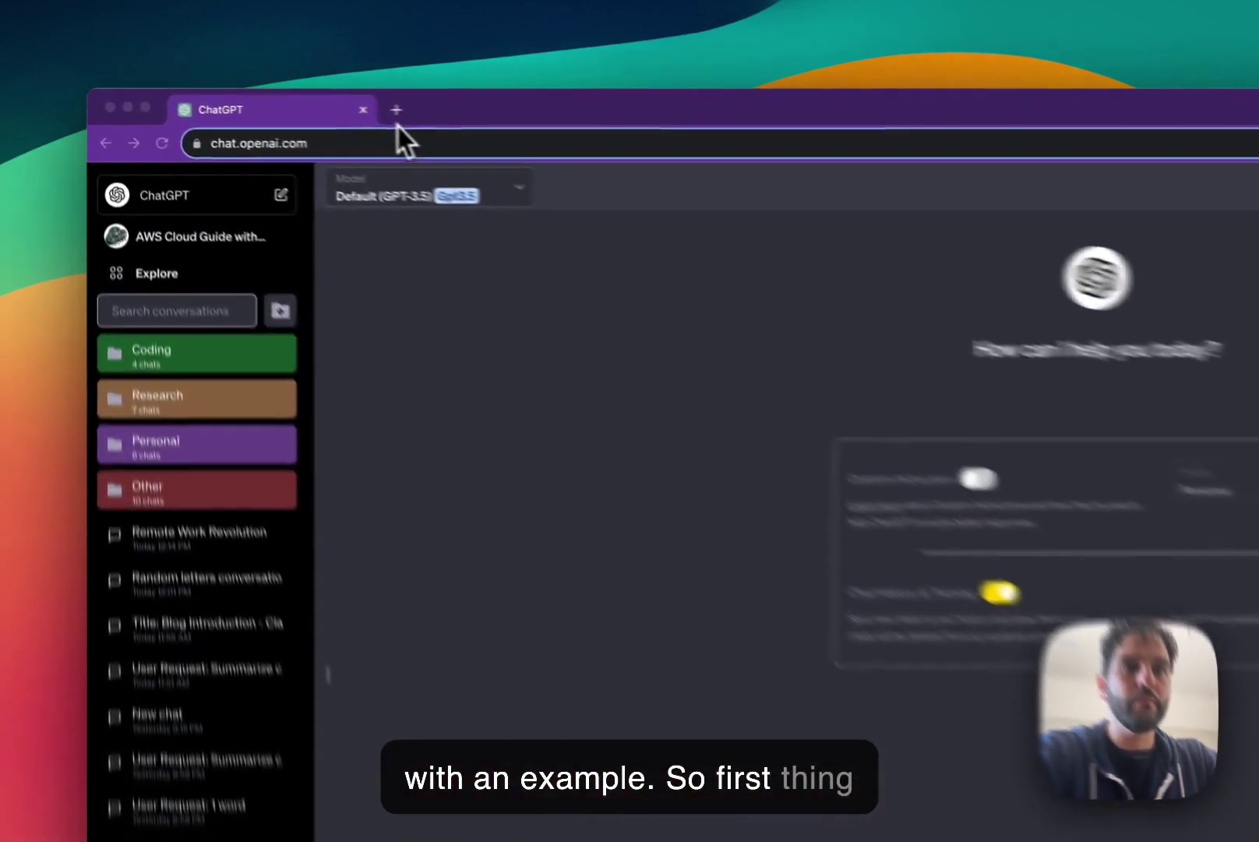
# Search Google for "superpower chatgpt" in a new tab, view the extension's Chrome Web Store page, and close that tab.
pyautogui.click(274, 101)
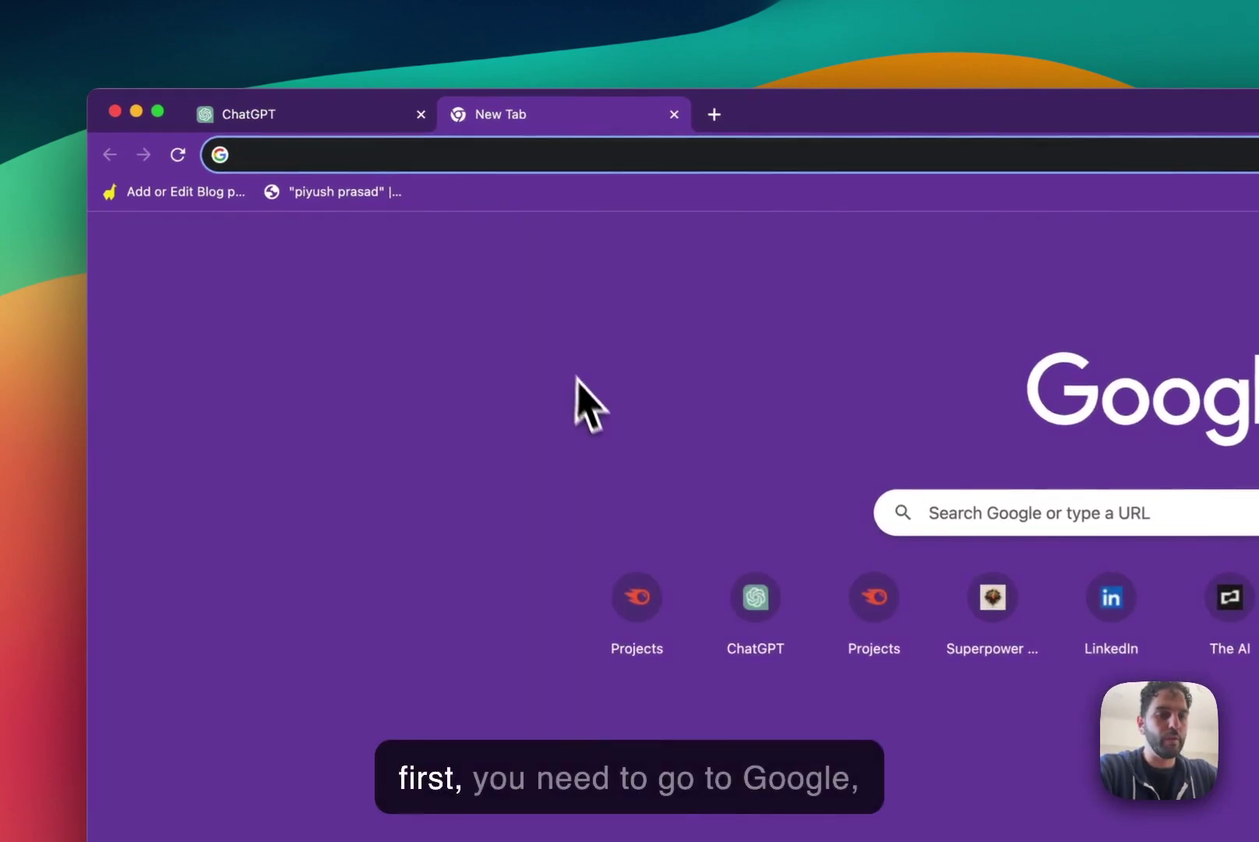
pyautogui.write('super ')
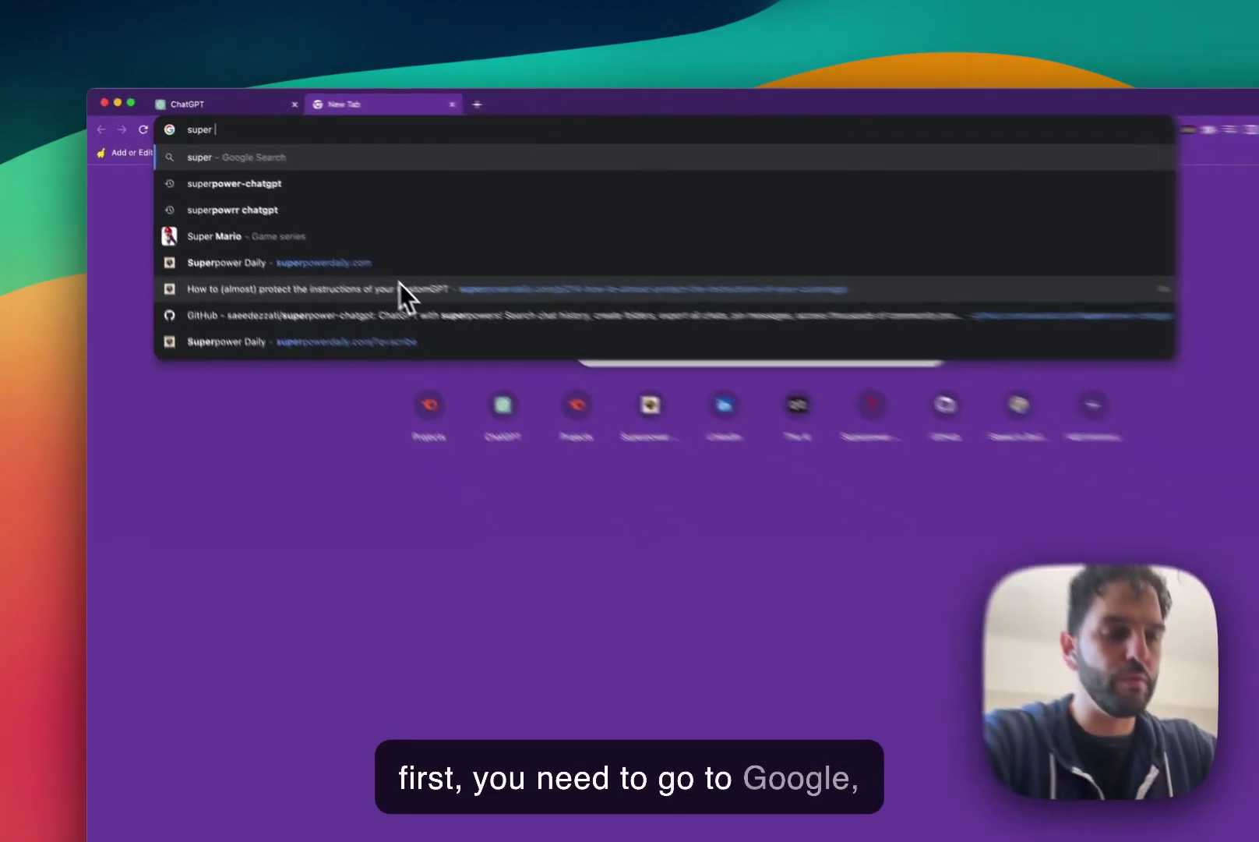
pyautogui.write('power chat')
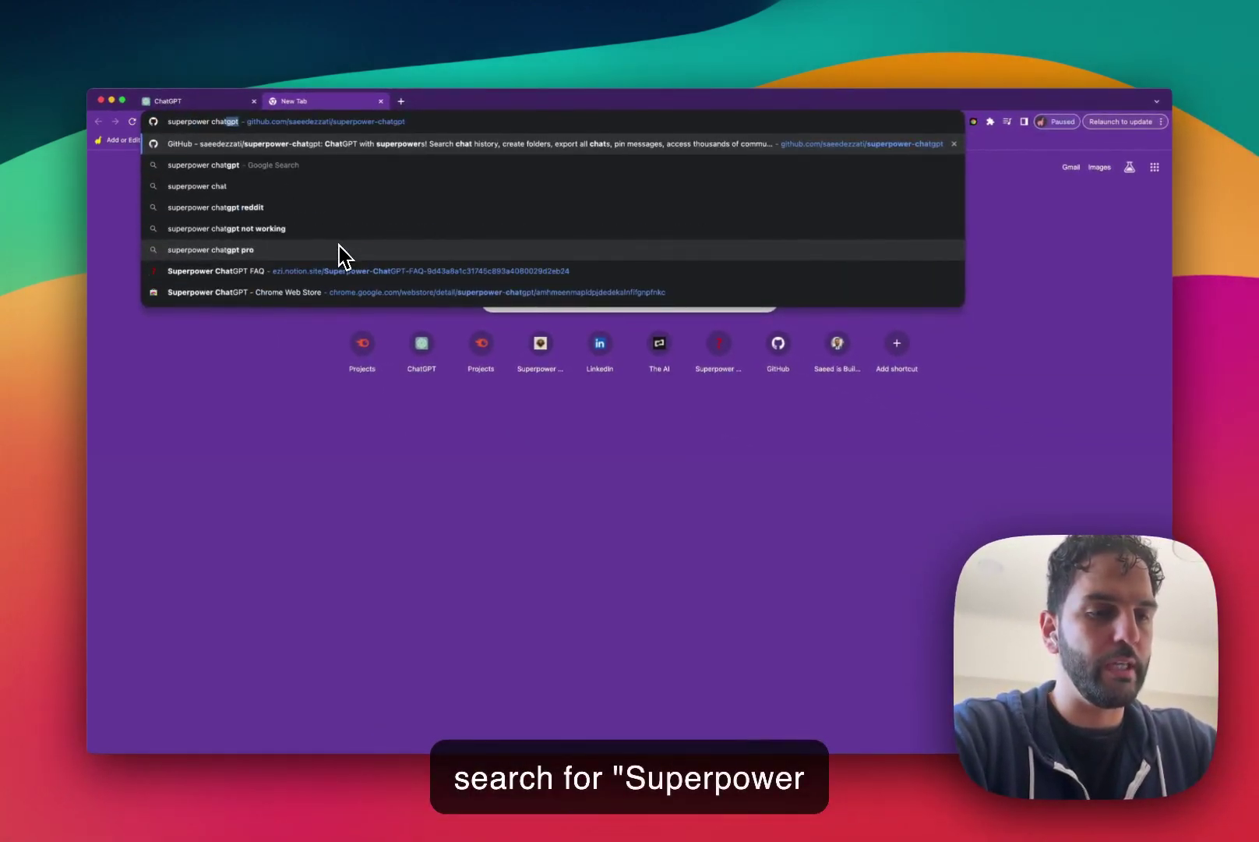
pyautogui.write('gpt')
pyautogui.press('Down')
pyautogui.press('Return')
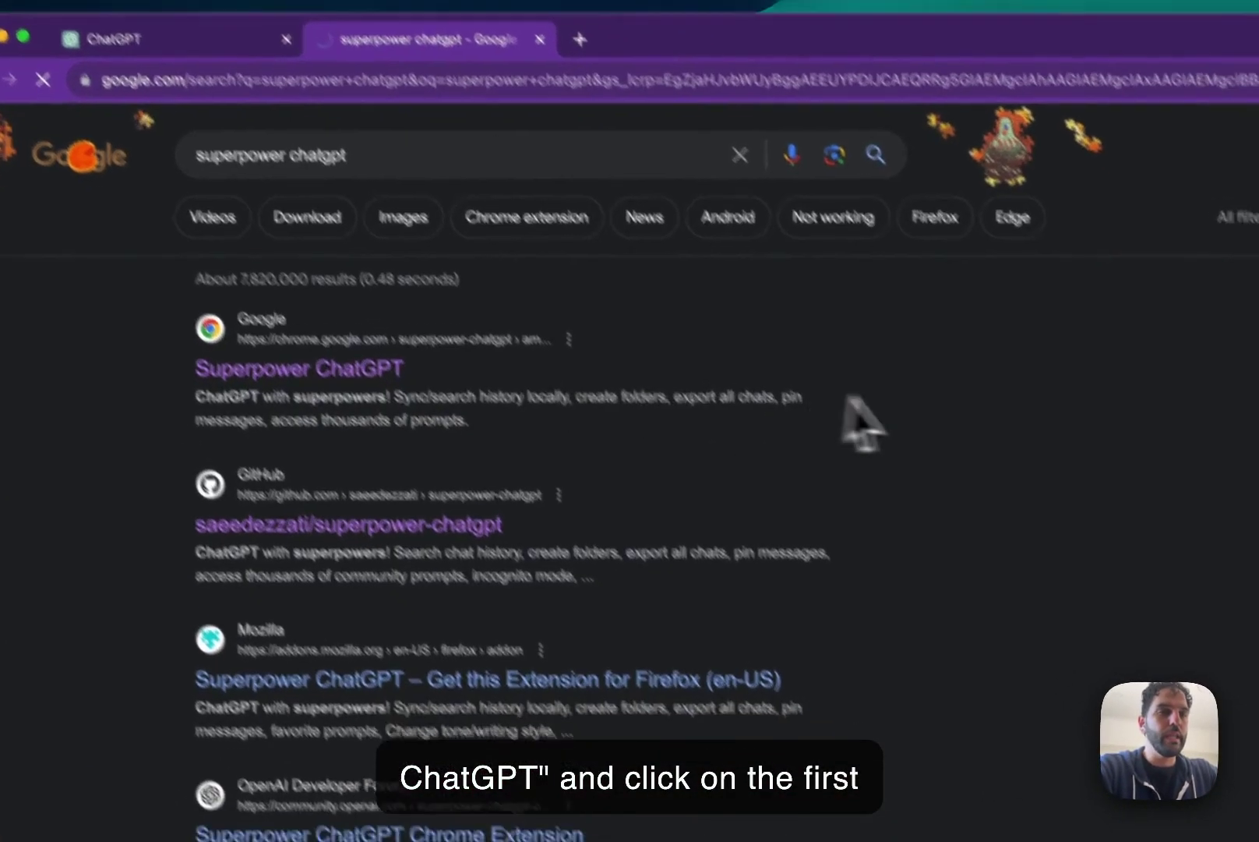
pyautogui.click(300, 368)
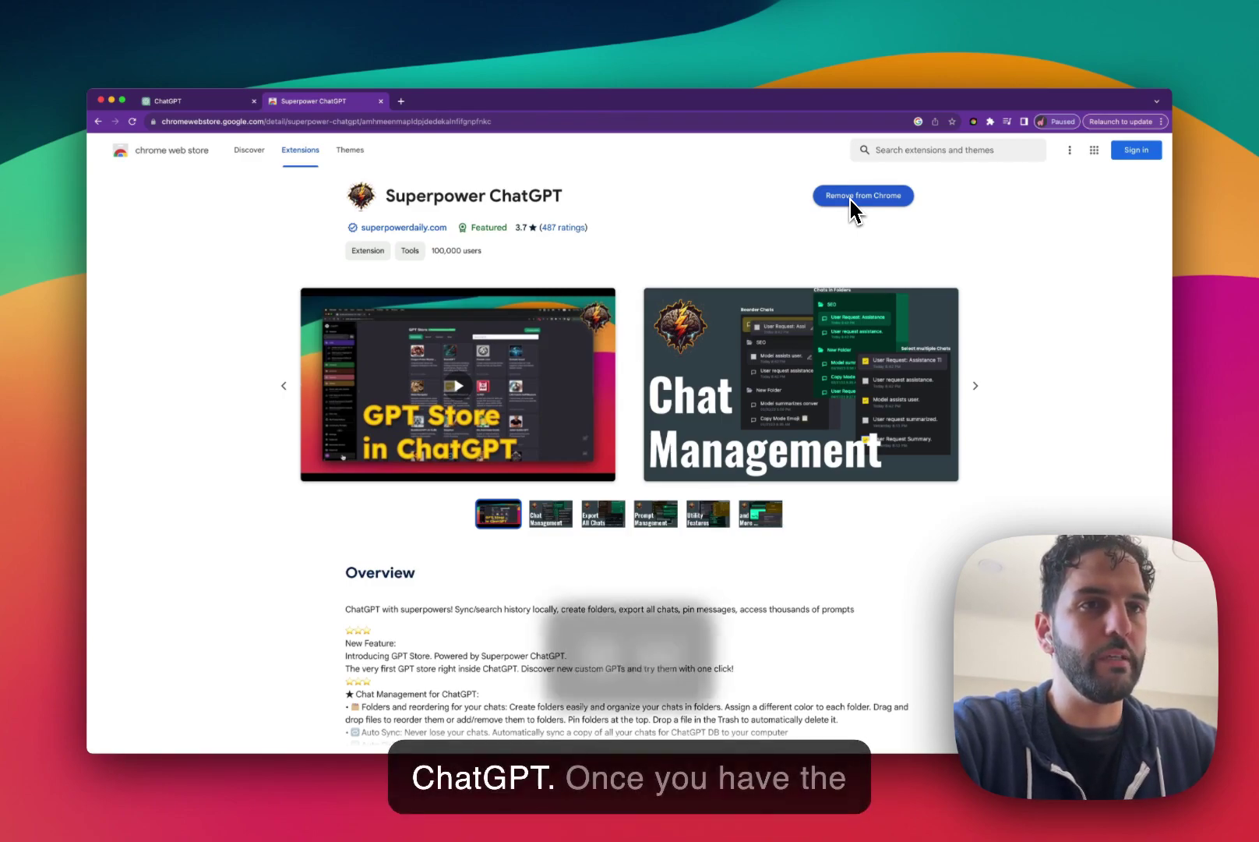
pyautogui.press('super+w')
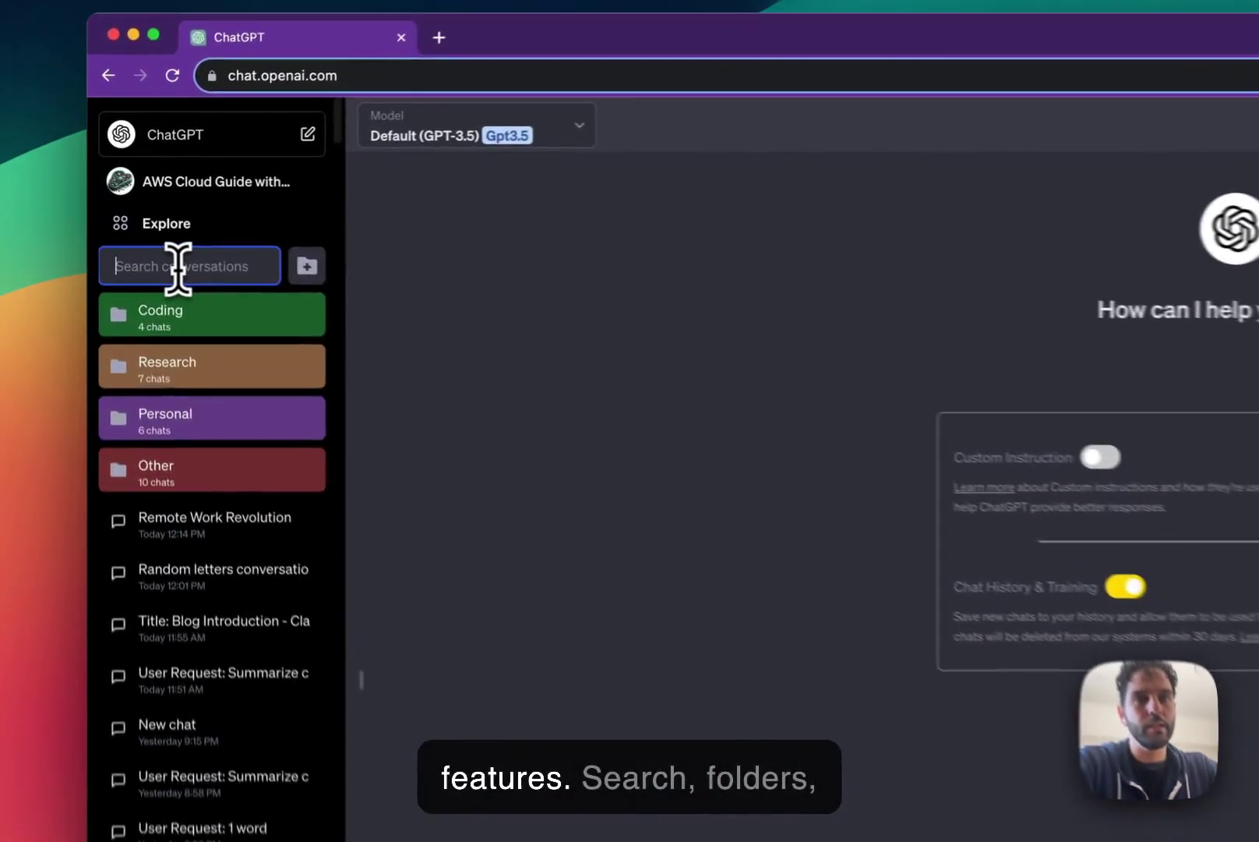
# Start a new prompt chain in ChatGPT and name it "test prompt chain".
pyautogui.click(132, 224)
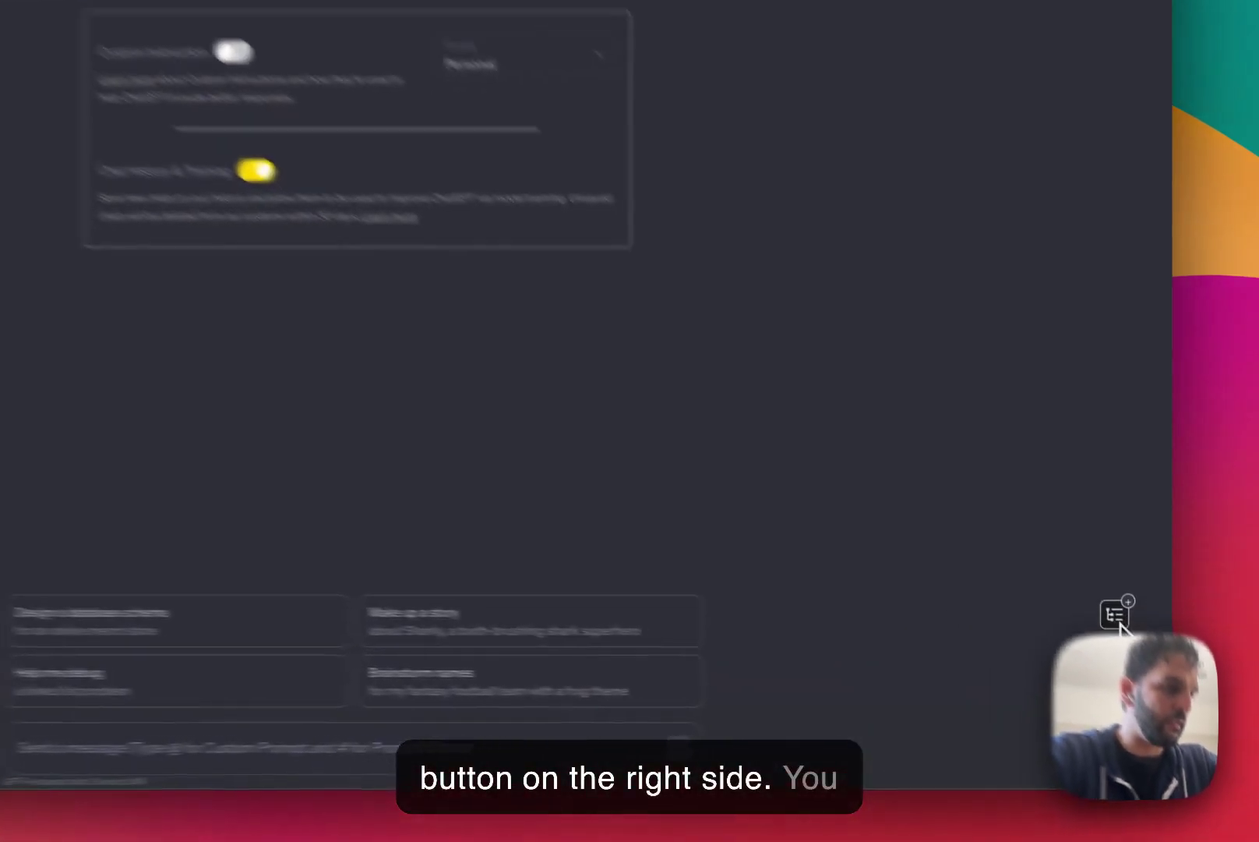
pyautogui.click(1142, 649)
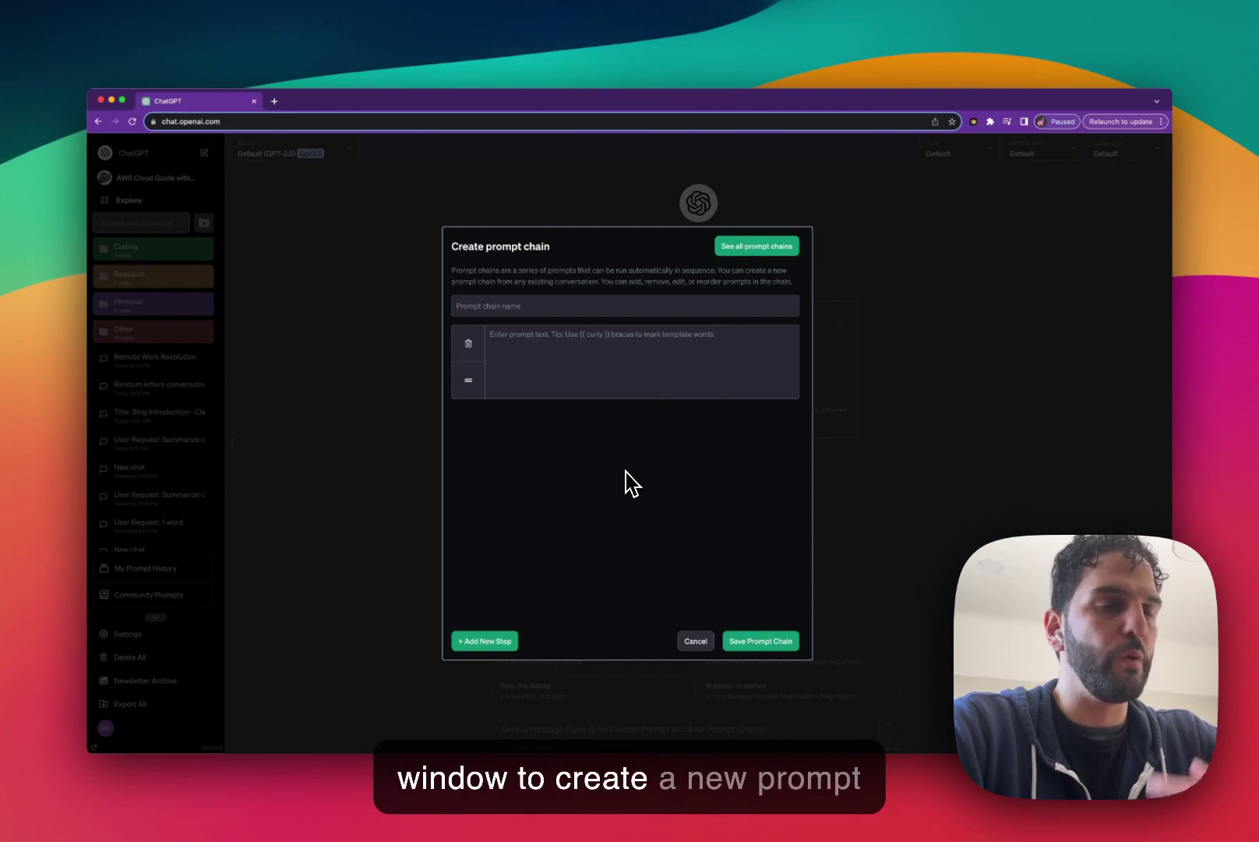
pyautogui.click(571, 307)
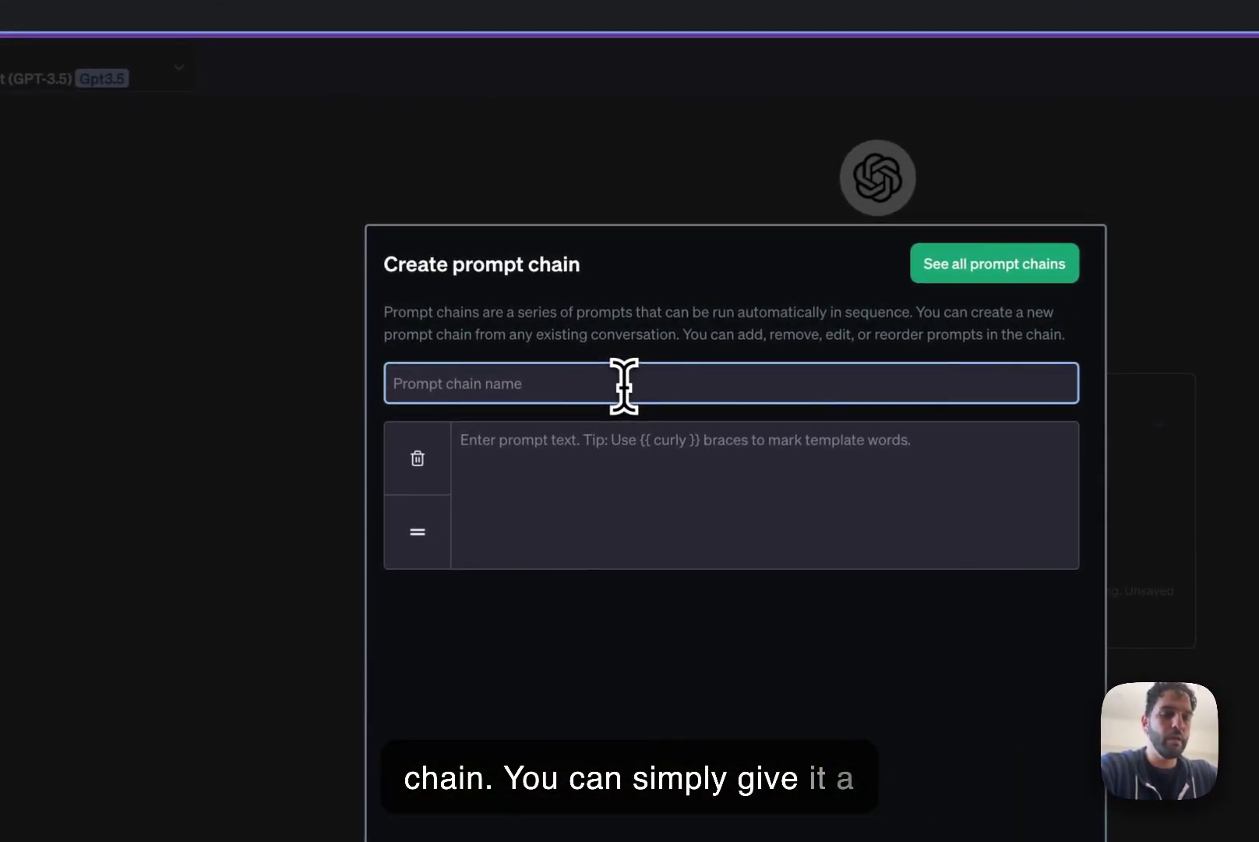
pyautogui.write('test prompt chain')
# Enter "Prompt 1" as the text of the chain's first step.
pyautogui.click(635, 455)
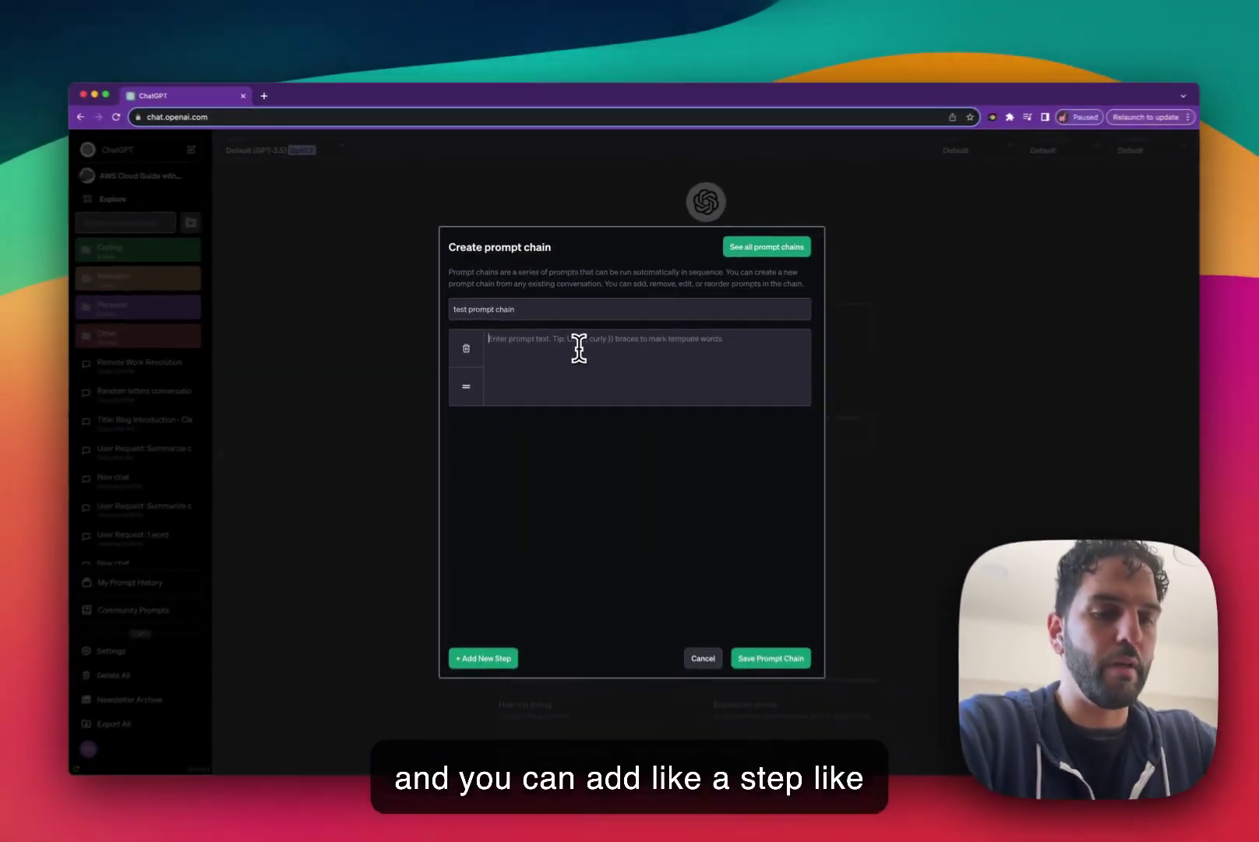
pyautogui.write('step')
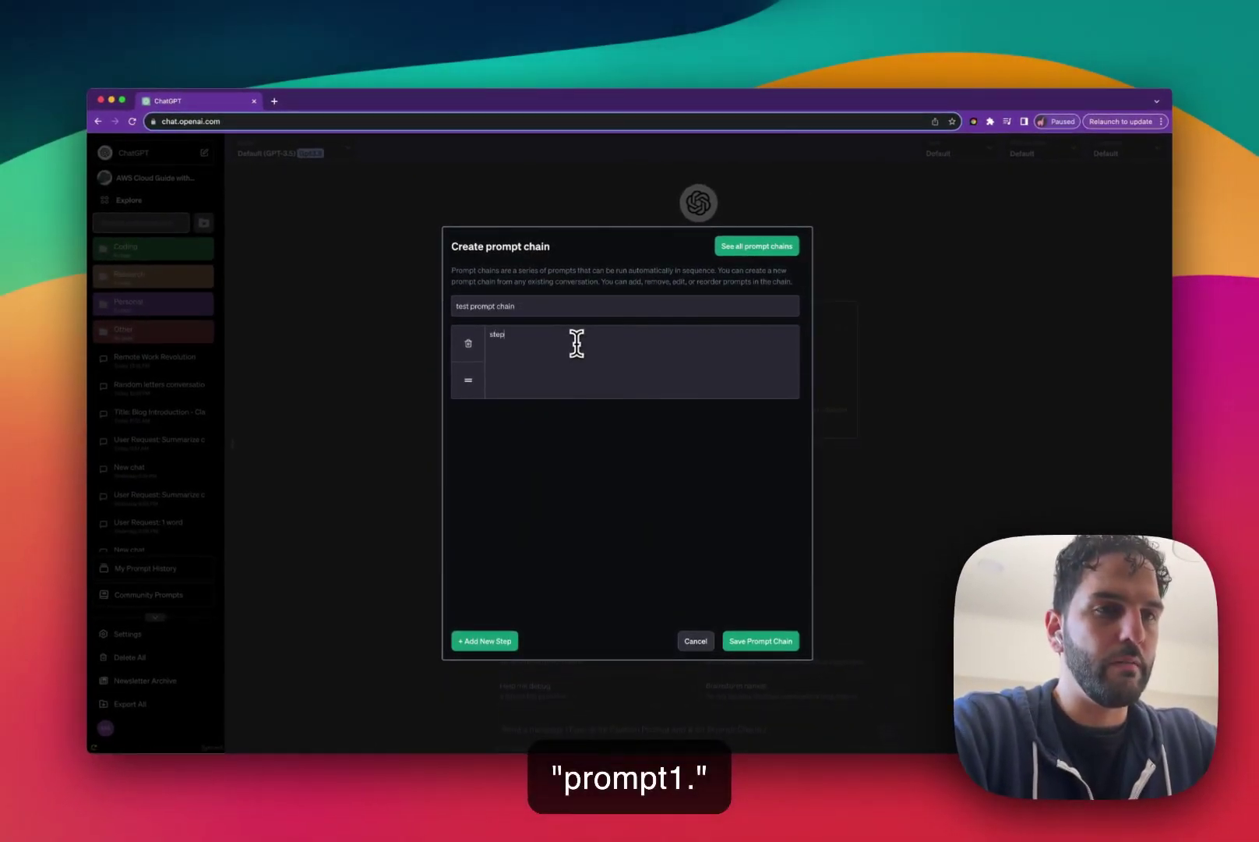
pyautogui.press('BackSpace')
pyautogui.press('BackSpace')
pyautogui.press('BackSpace')
pyautogui.write('Promp')
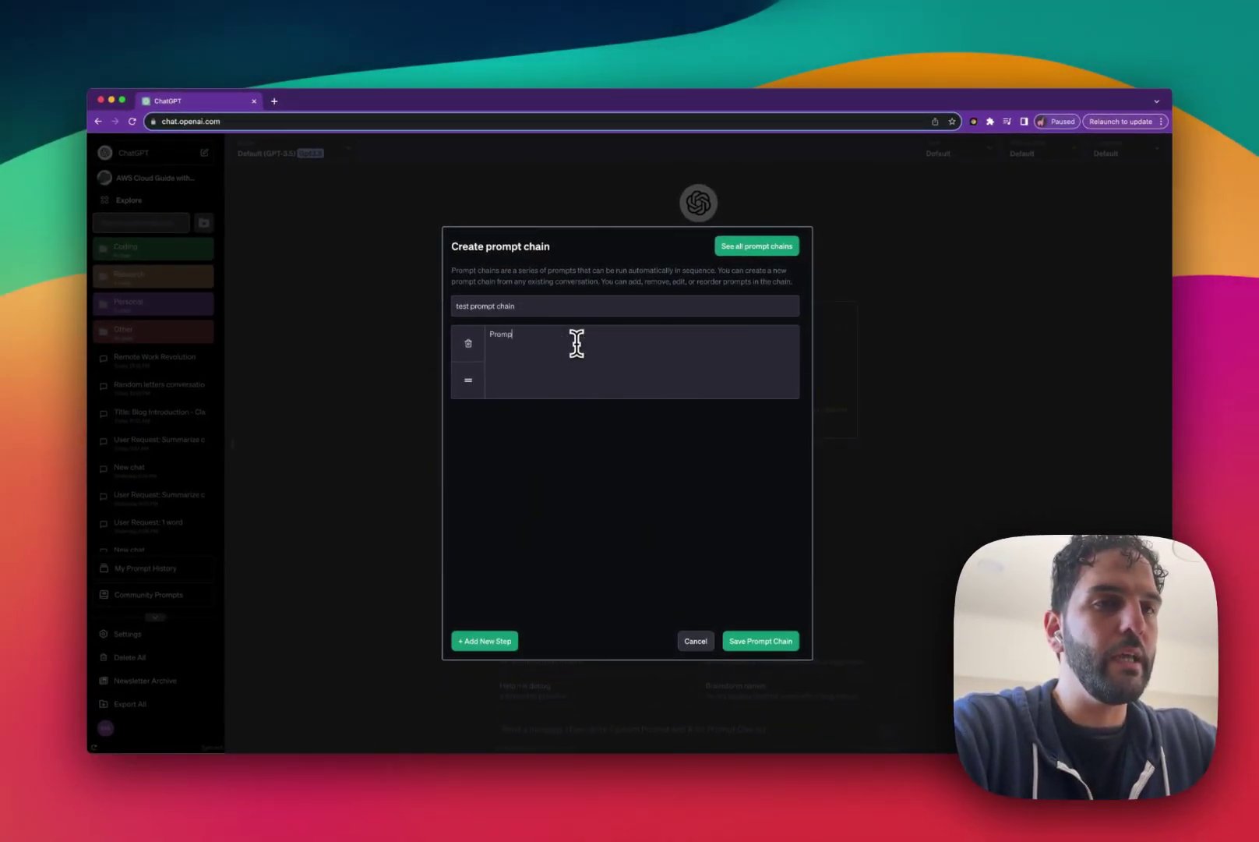
pyautogui.write('t 1')
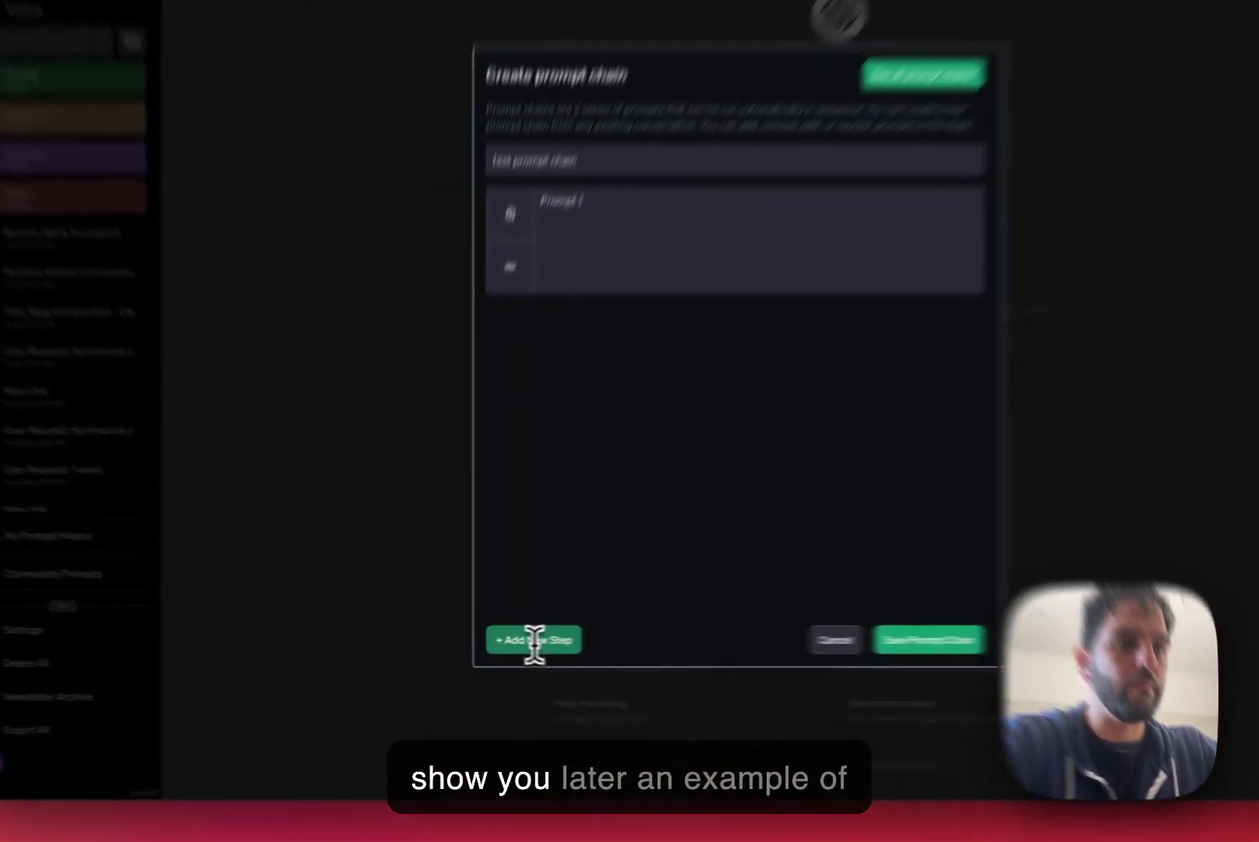
# Add three more blank steps to the prompt chain.
pyautogui.click(485, 640)
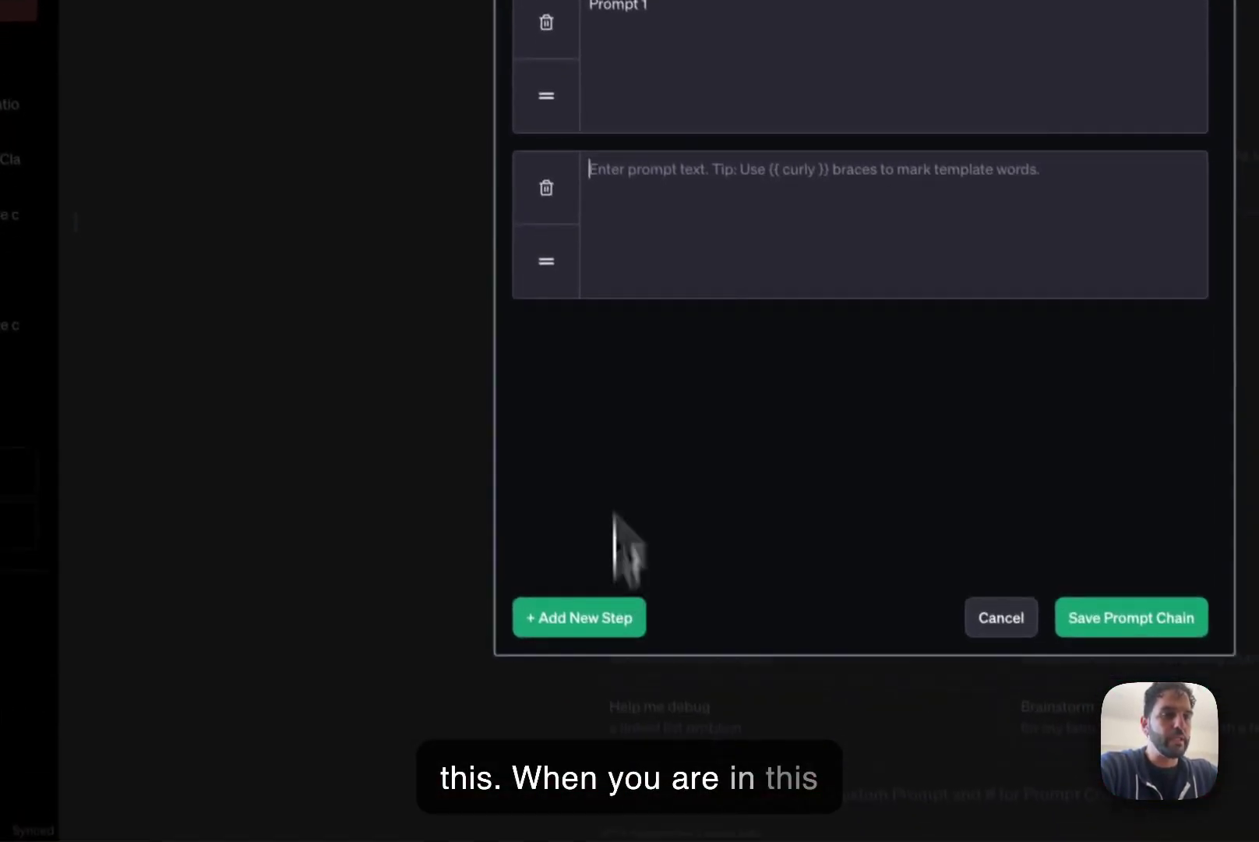
pyautogui.click(593, 623)
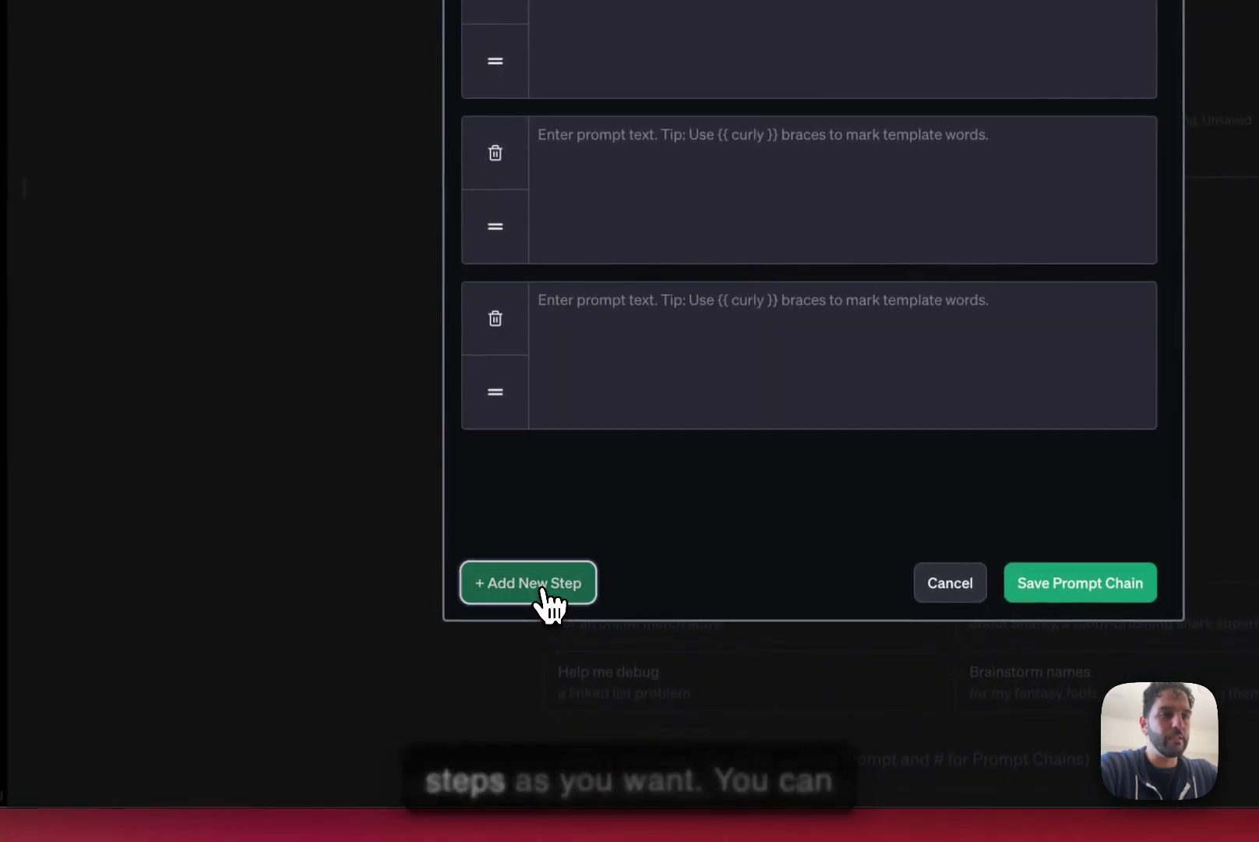
pyautogui.click(546, 592)
# Delete one of the blank steps and try reordering the two remaining blank steps.
pyautogui.click(502, 282)
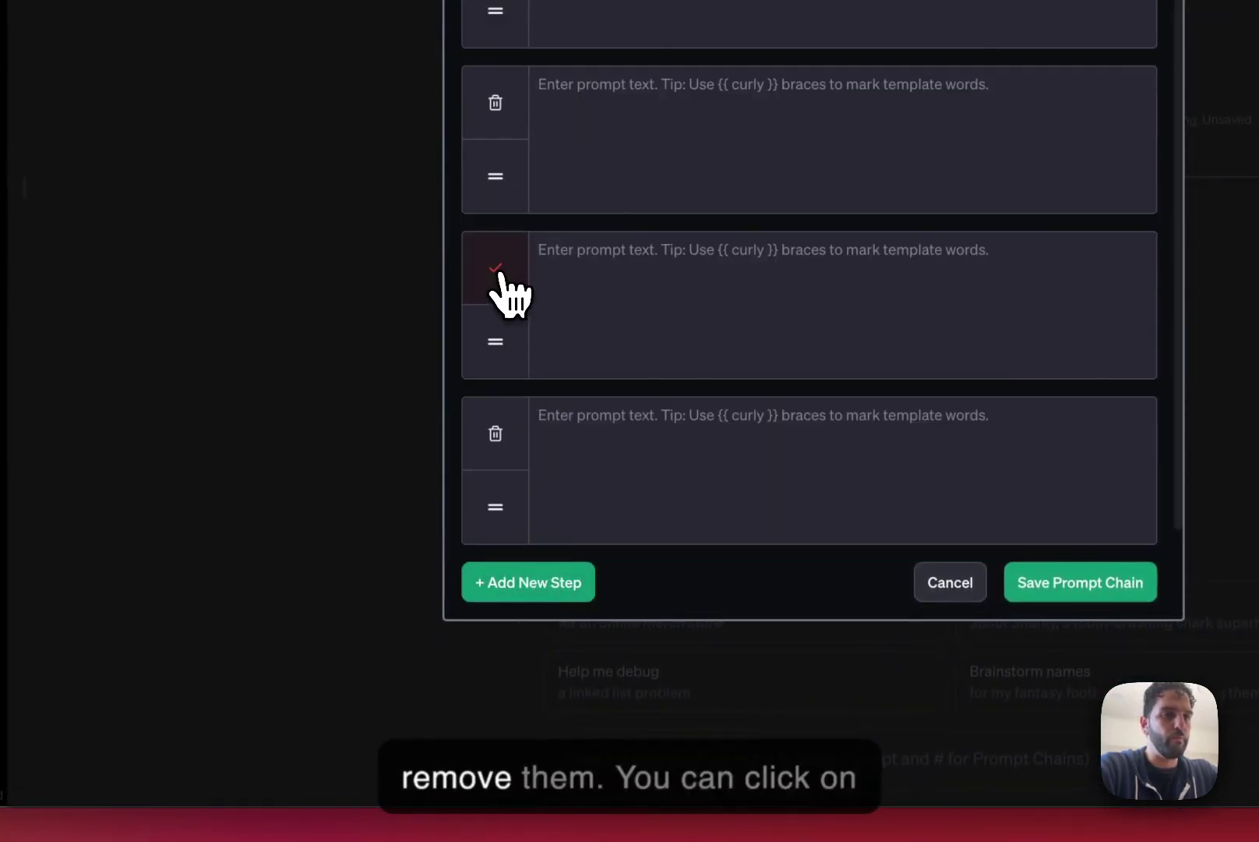
pyautogui.click(499, 273)
pyautogui.moveTo(497, 388); pyautogui.dragTo(500, 250)
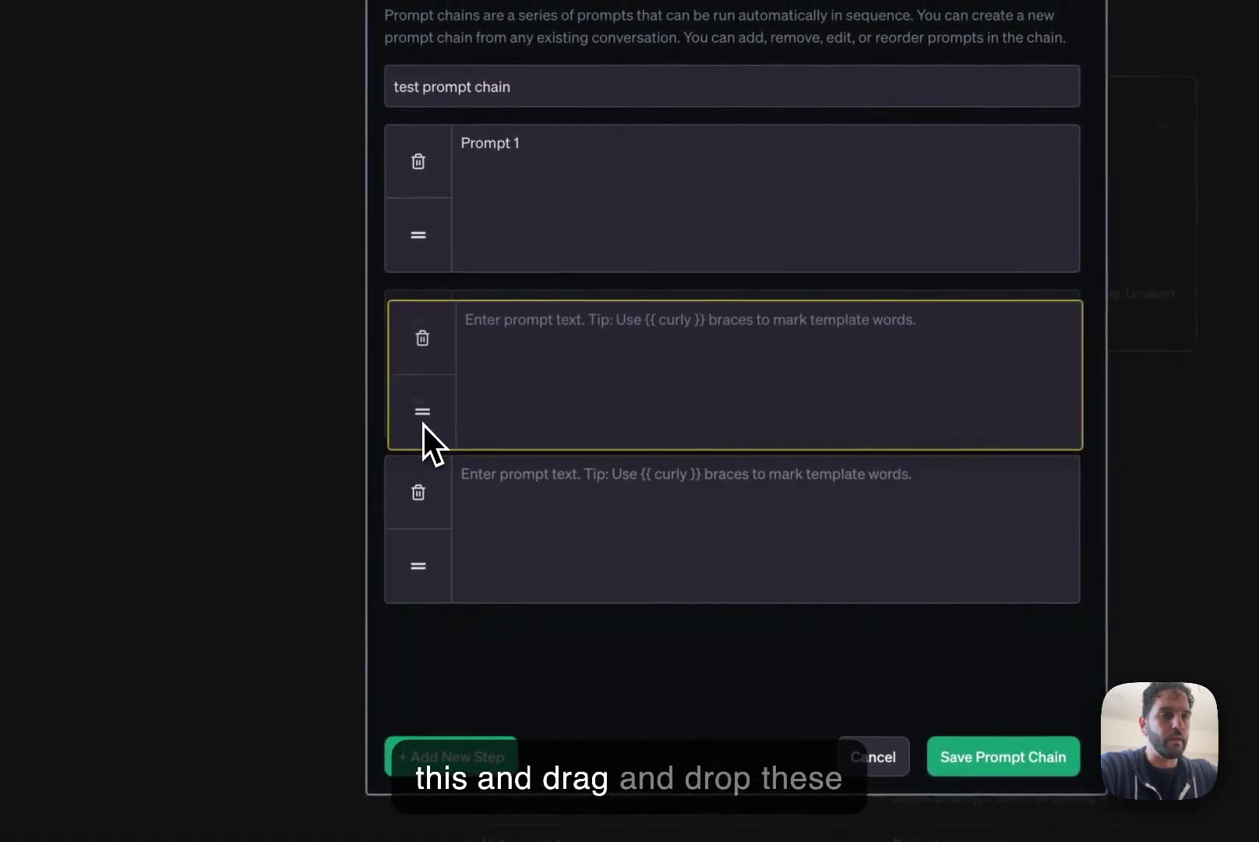
pyautogui.moveTo(424, 424); pyautogui.dragTo(422, 435)
# Fill the two blank steps with "Prompt 2" and "Prompt 3" and save the prompt chain.
pyautogui.click(567, 353)
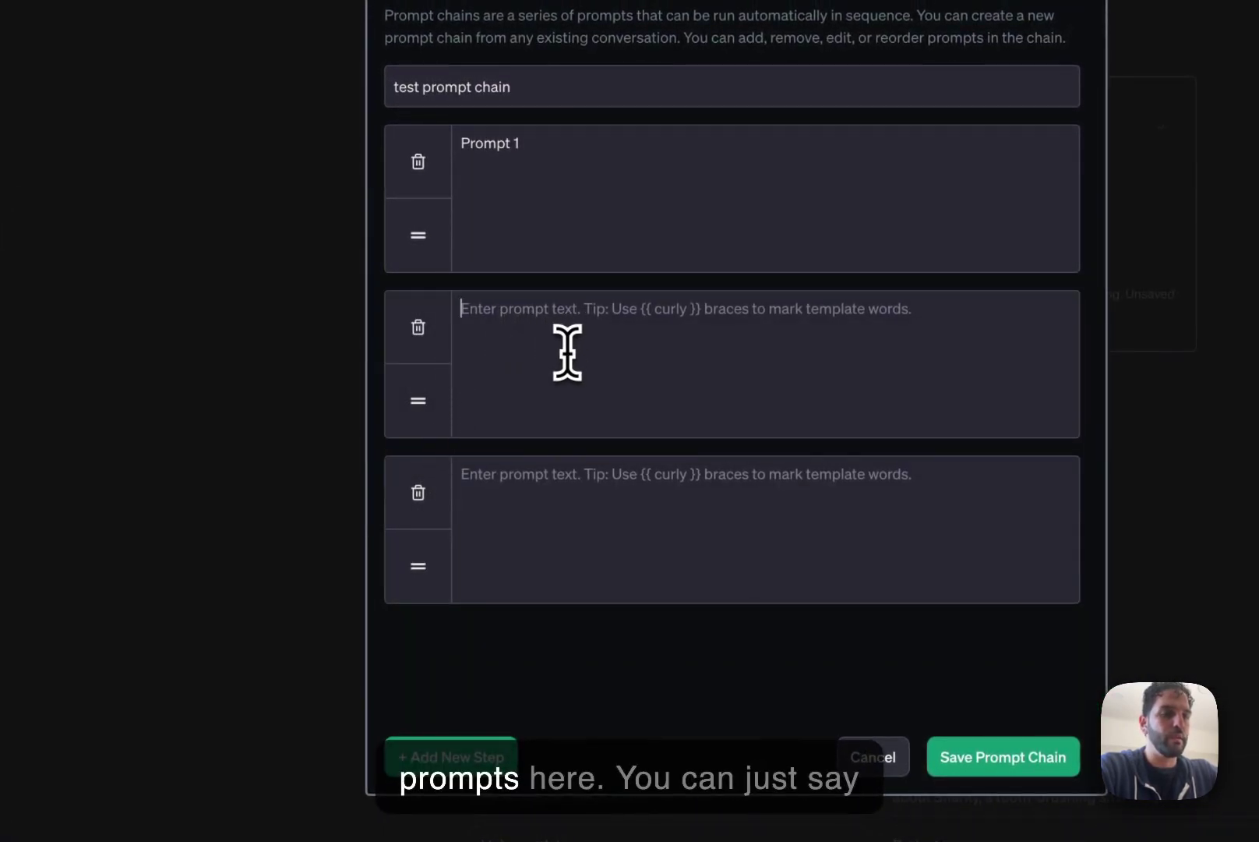
pyautogui.write('Prompt')
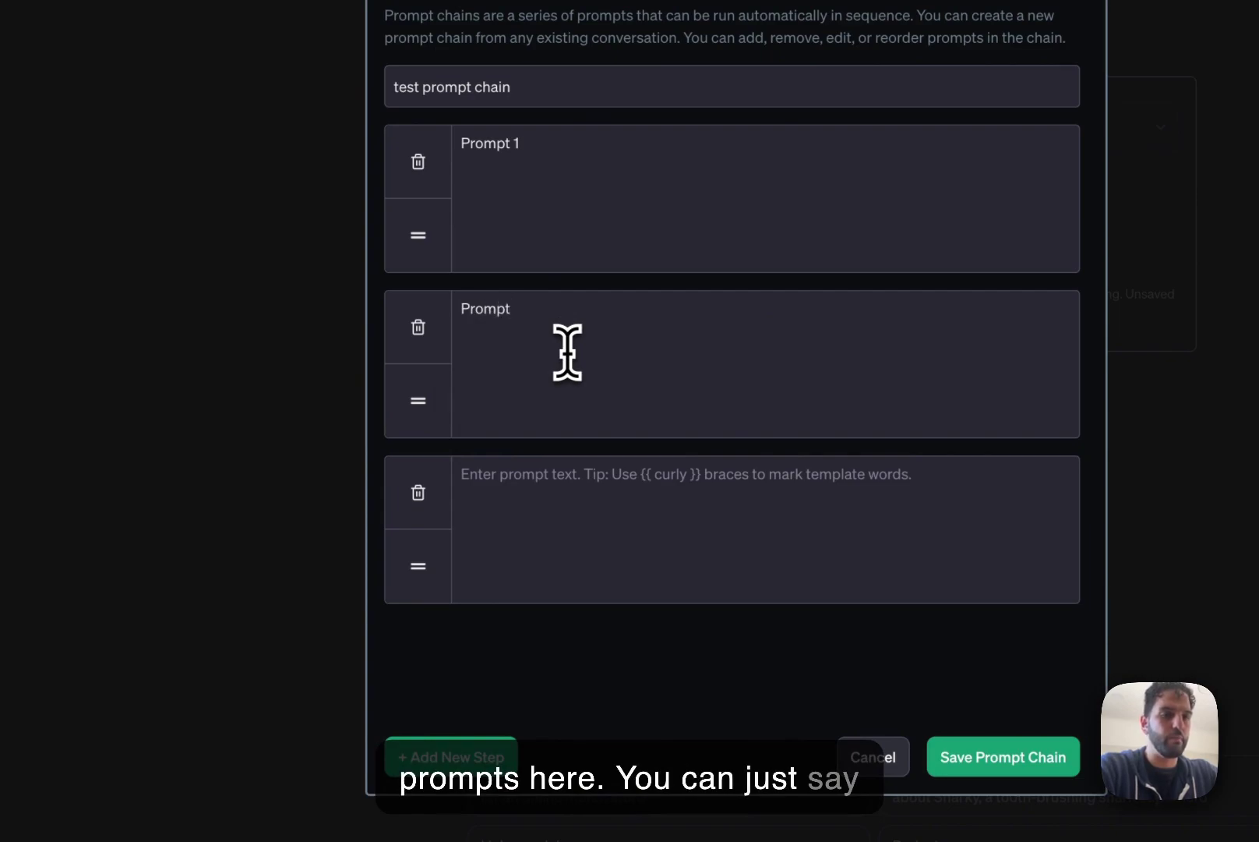
pyautogui.write(' 2')
pyautogui.click(584, 478)
pyautogui.write('Prompt 3')
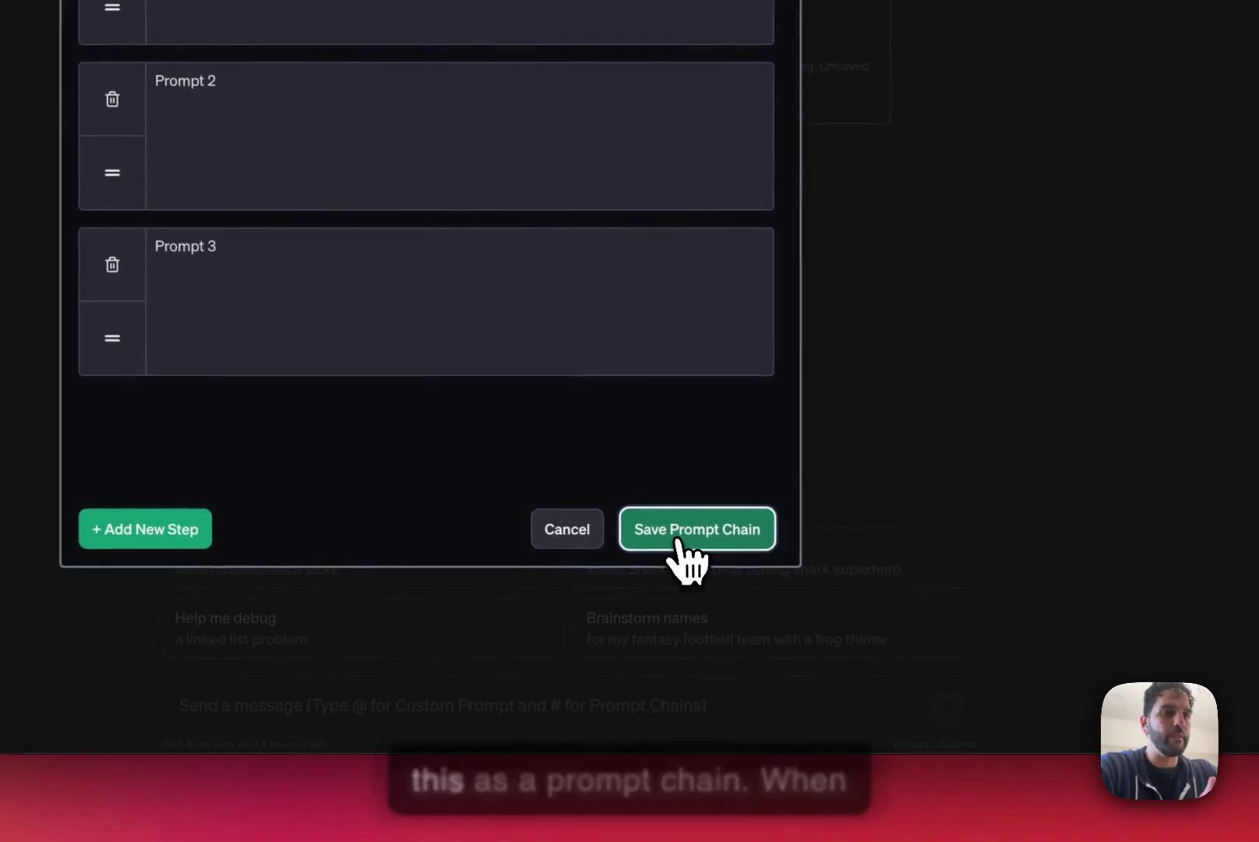
pyautogui.click(687, 547)
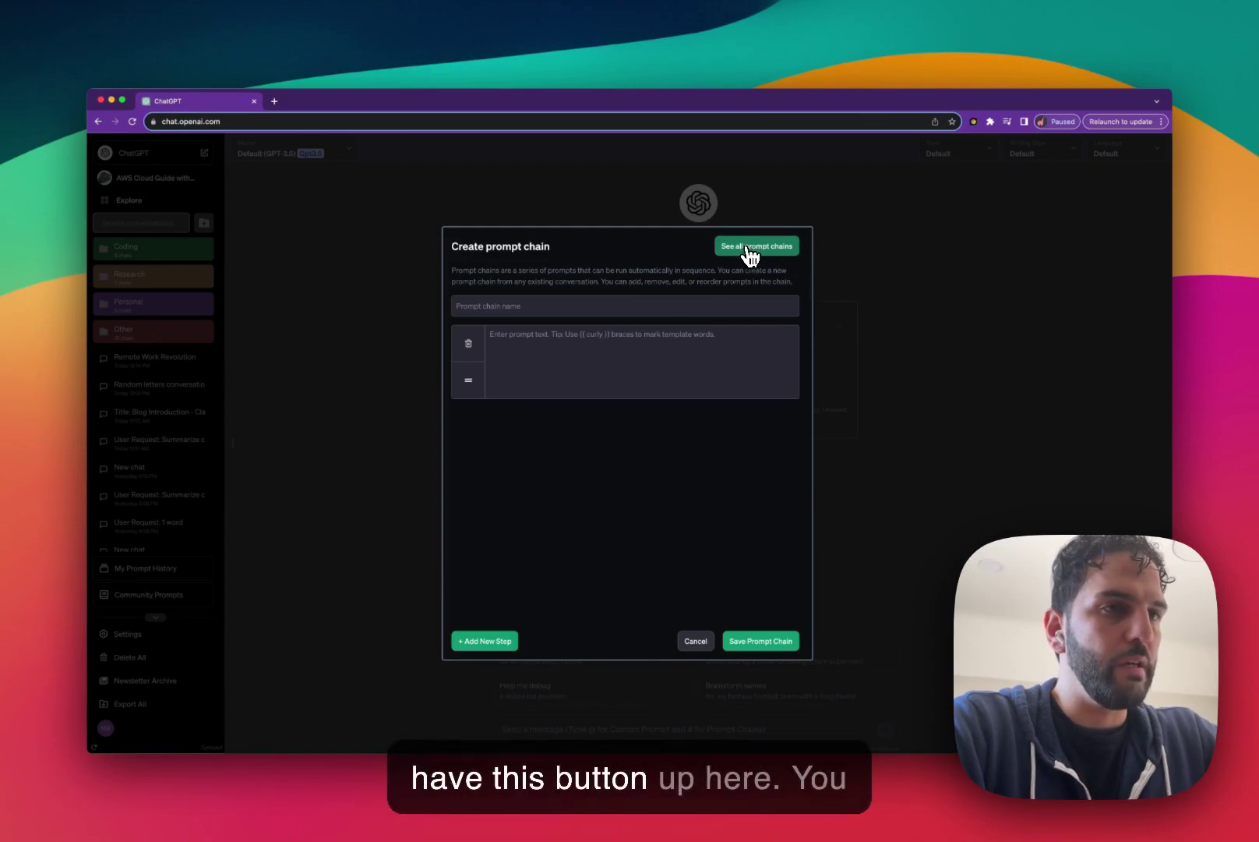
# View the list of all saved prompt chains and close it.
pyautogui.click(750, 246)
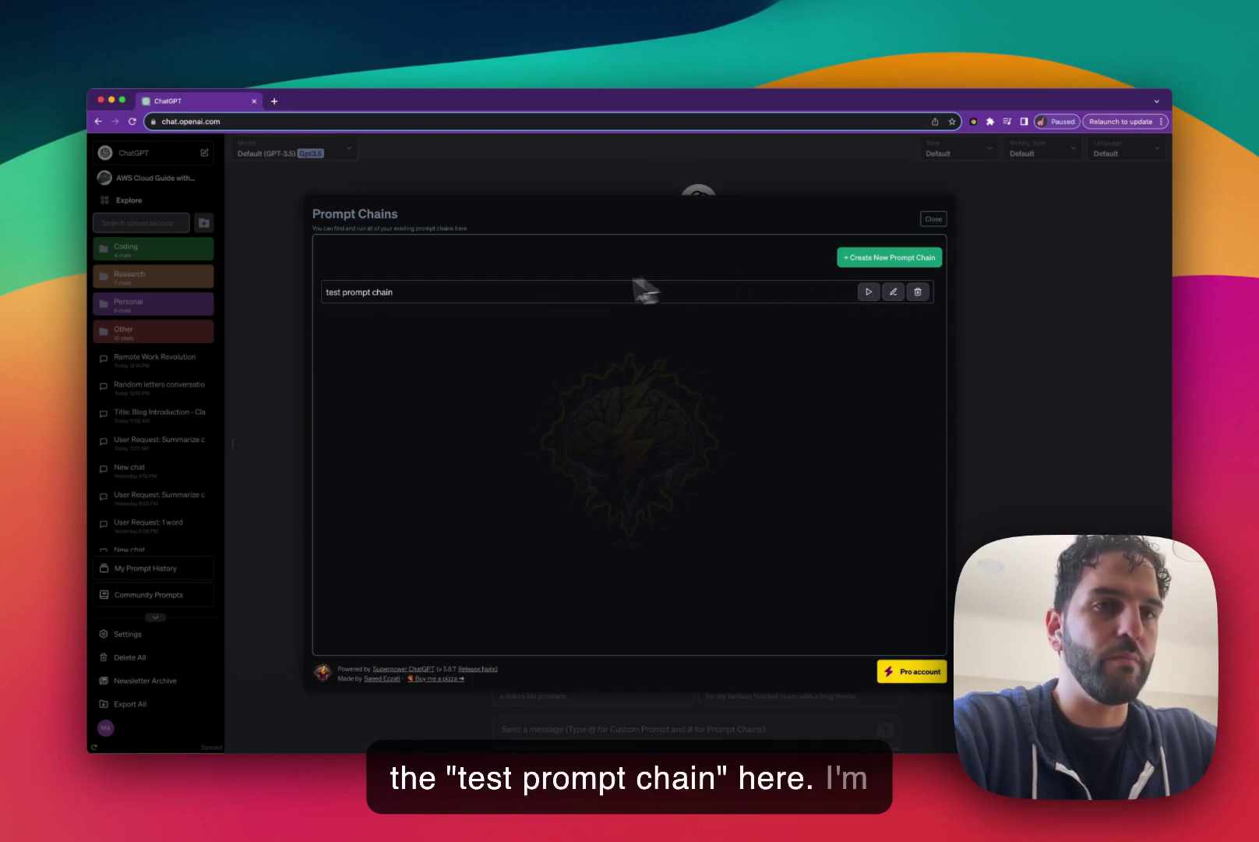
pyautogui.click(932, 220)
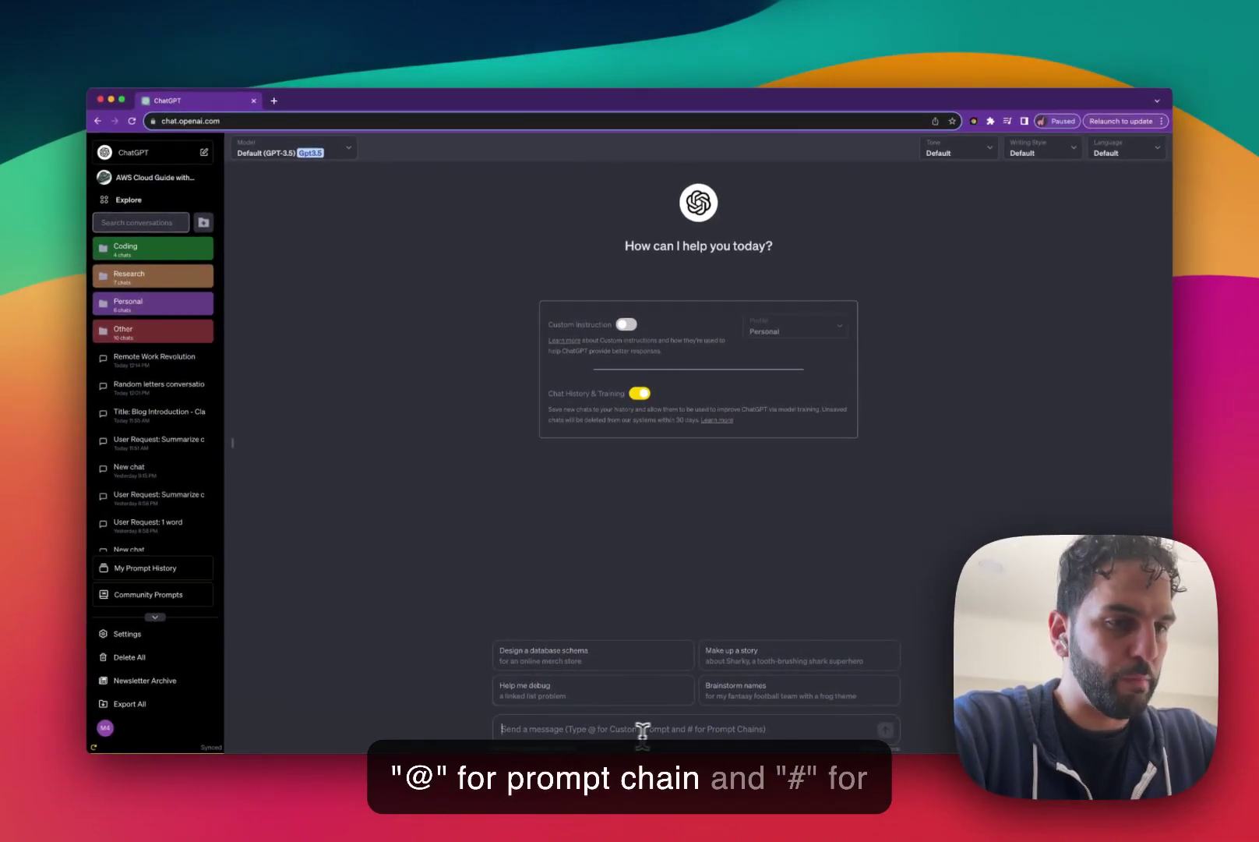
# Bring up the prompt chain suggestions with # in the message box and open the full list of chains.
pyautogui.click(628, 730)
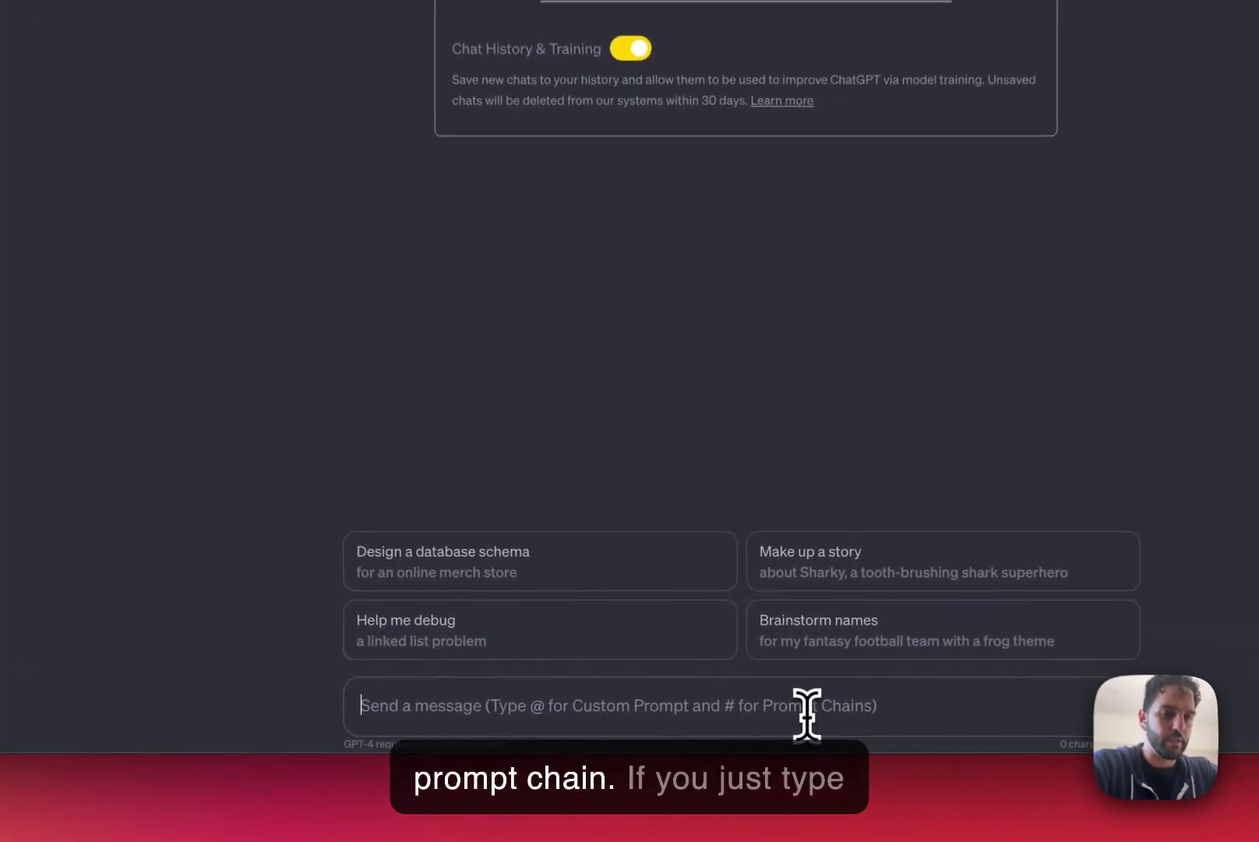
pyautogui.write('#')
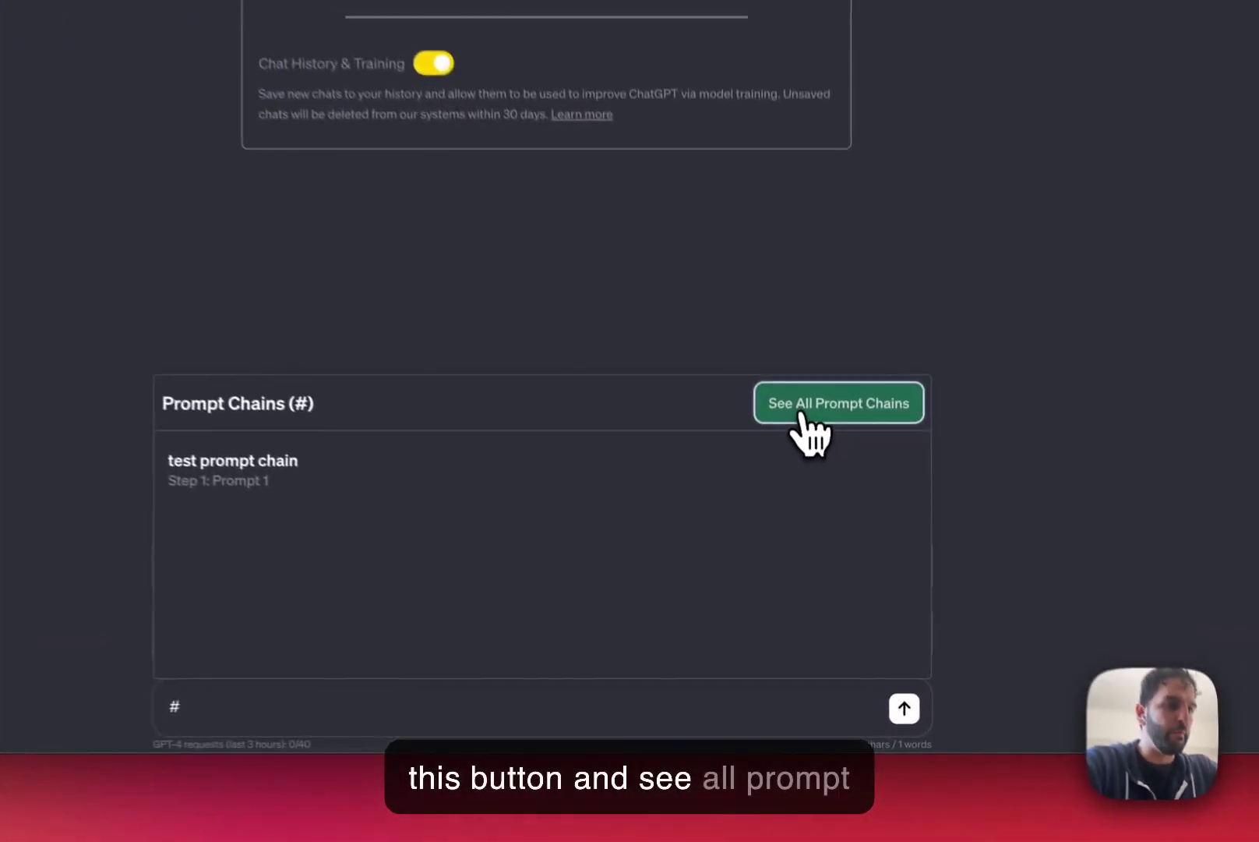
pyautogui.click(842, 564)
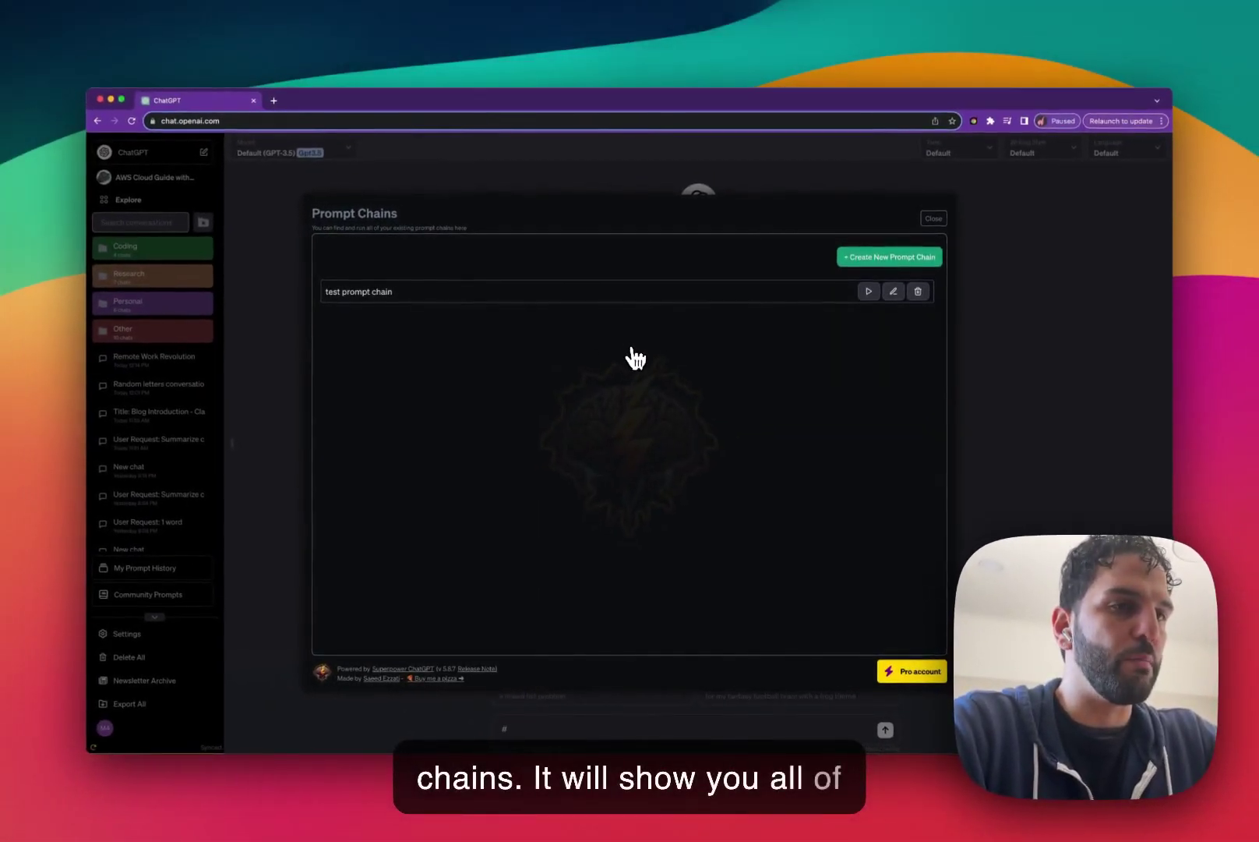
# Create and save a prompt chain named "test 2" with the single step "test", and close the prompt chain windows.
pyautogui.click(882, 262)
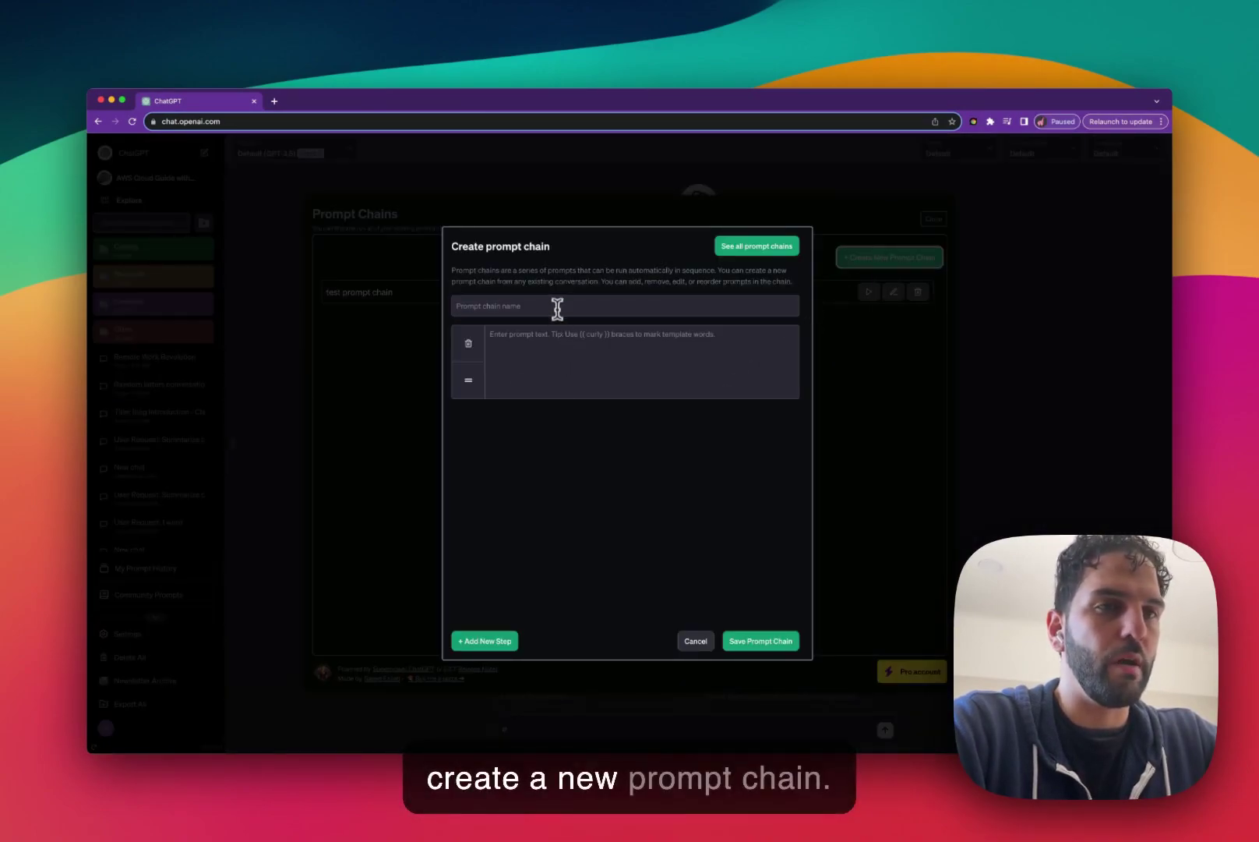
pyautogui.write('test ')
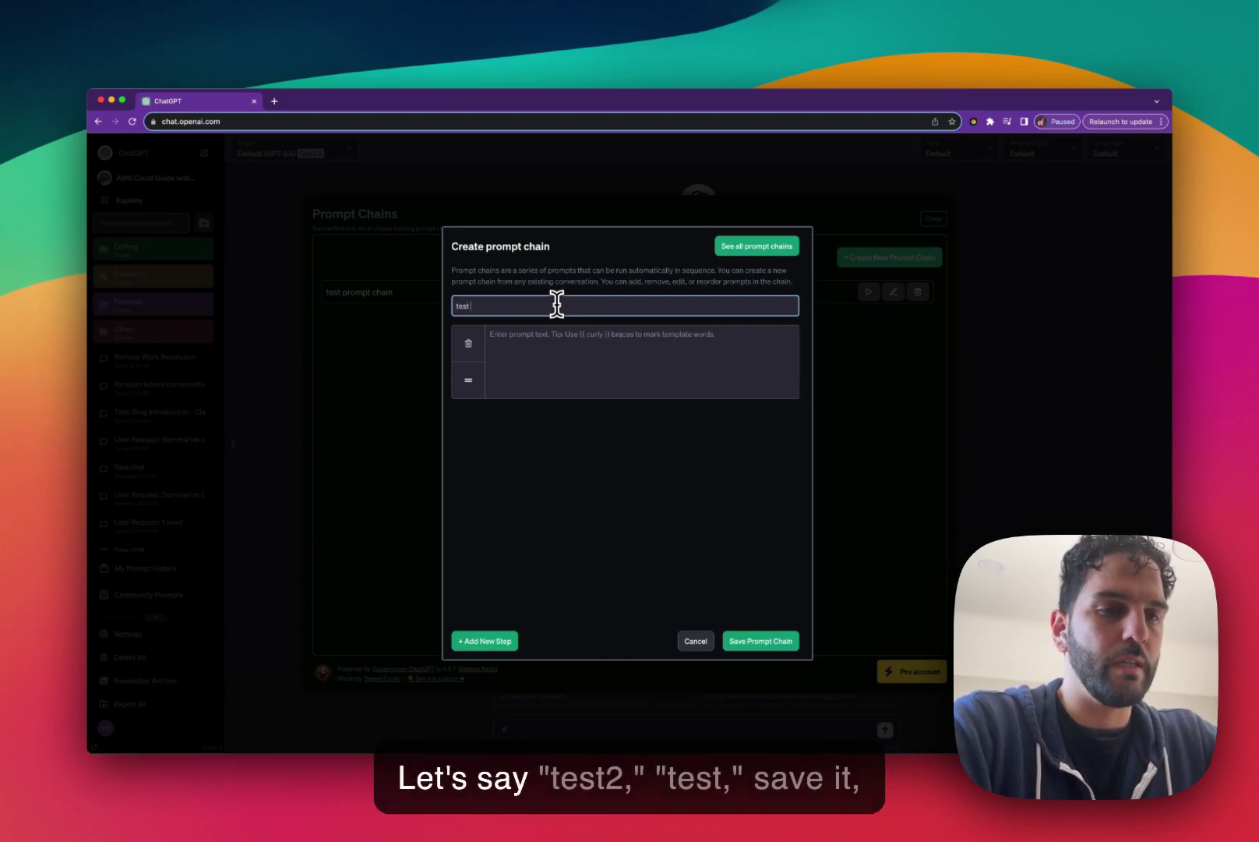
pyautogui.write('2')
pyautogui.click(579, 379)
pyautogui.write('test')
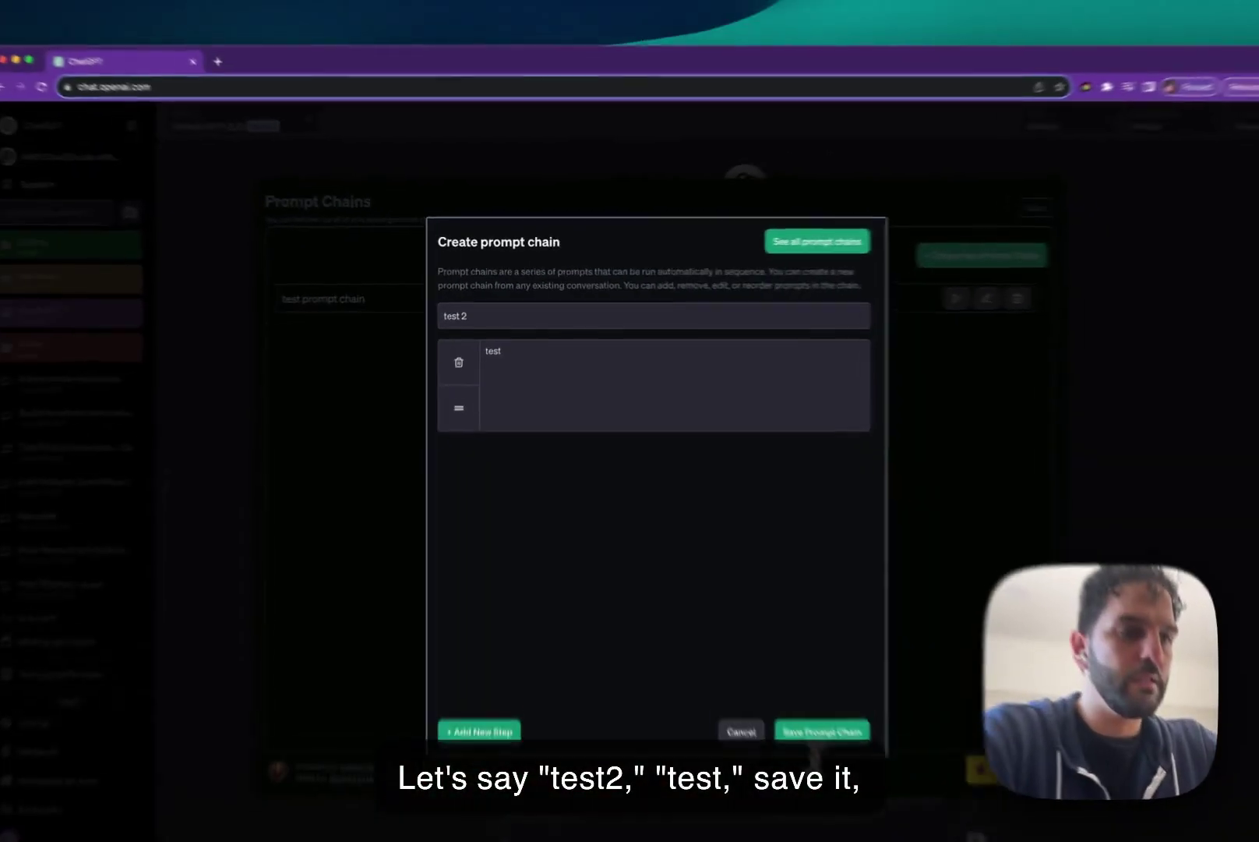
pyautogui.click(821, 728)
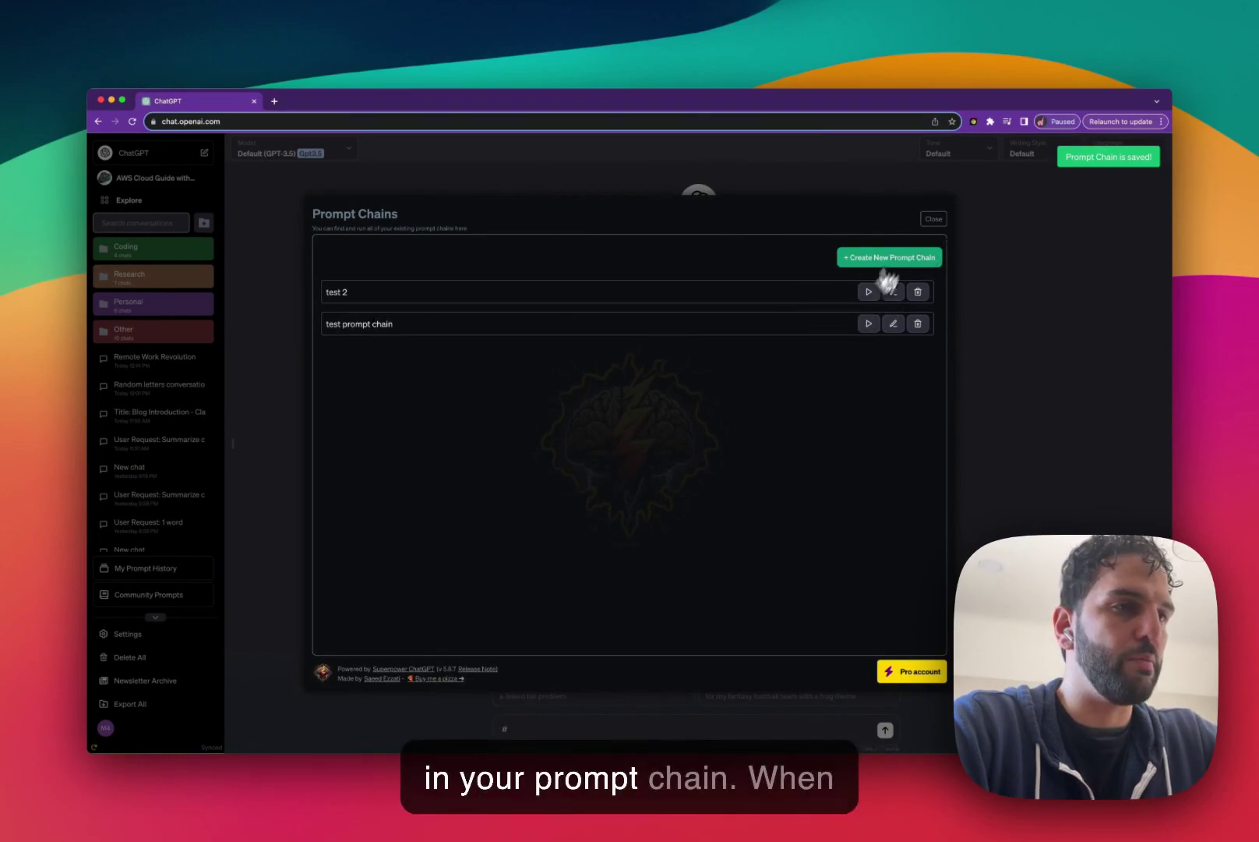
pyautogui.click(938, 222)
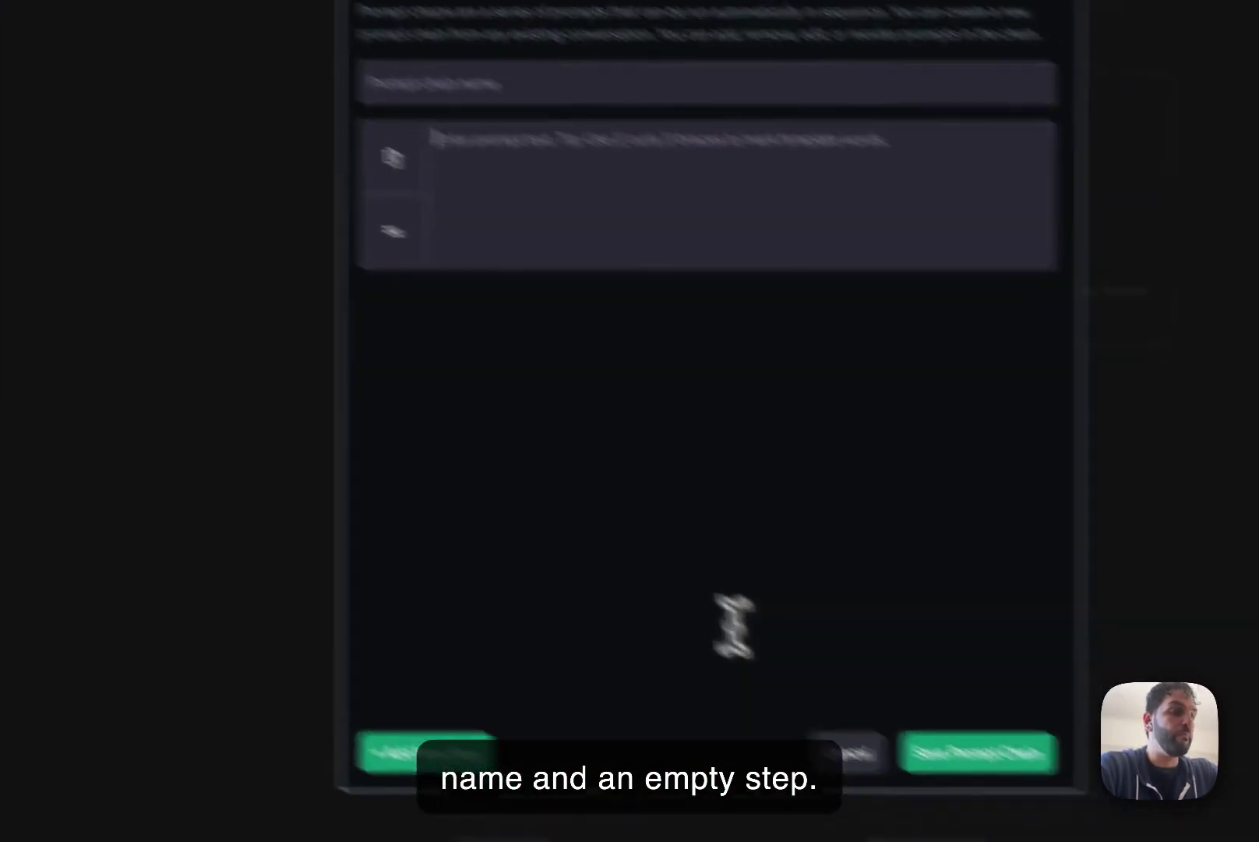
pyautogui.click(845, 752)
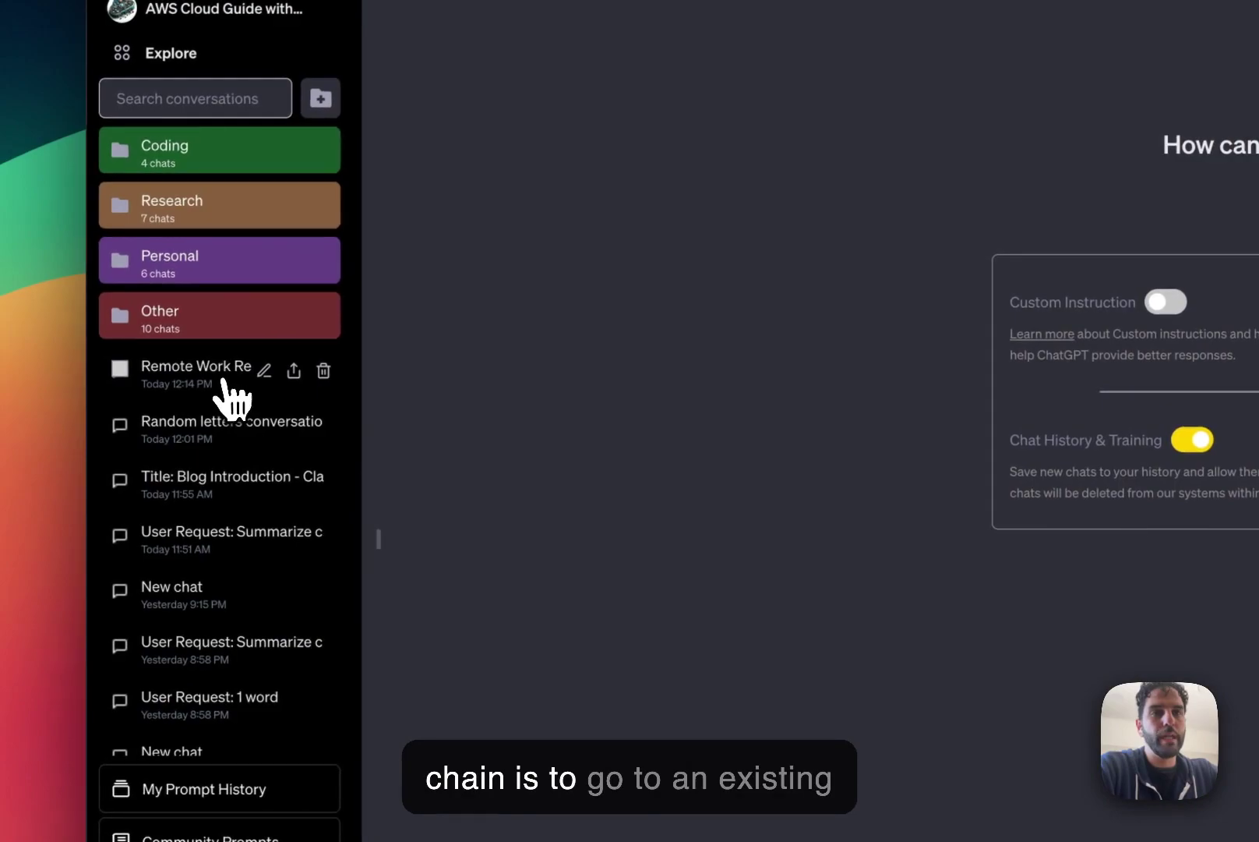
# Open the "Remote Work Revolution" conversation, clear the message box, and go to the conversation's first prompt.
pyautogui.click(224, 382)
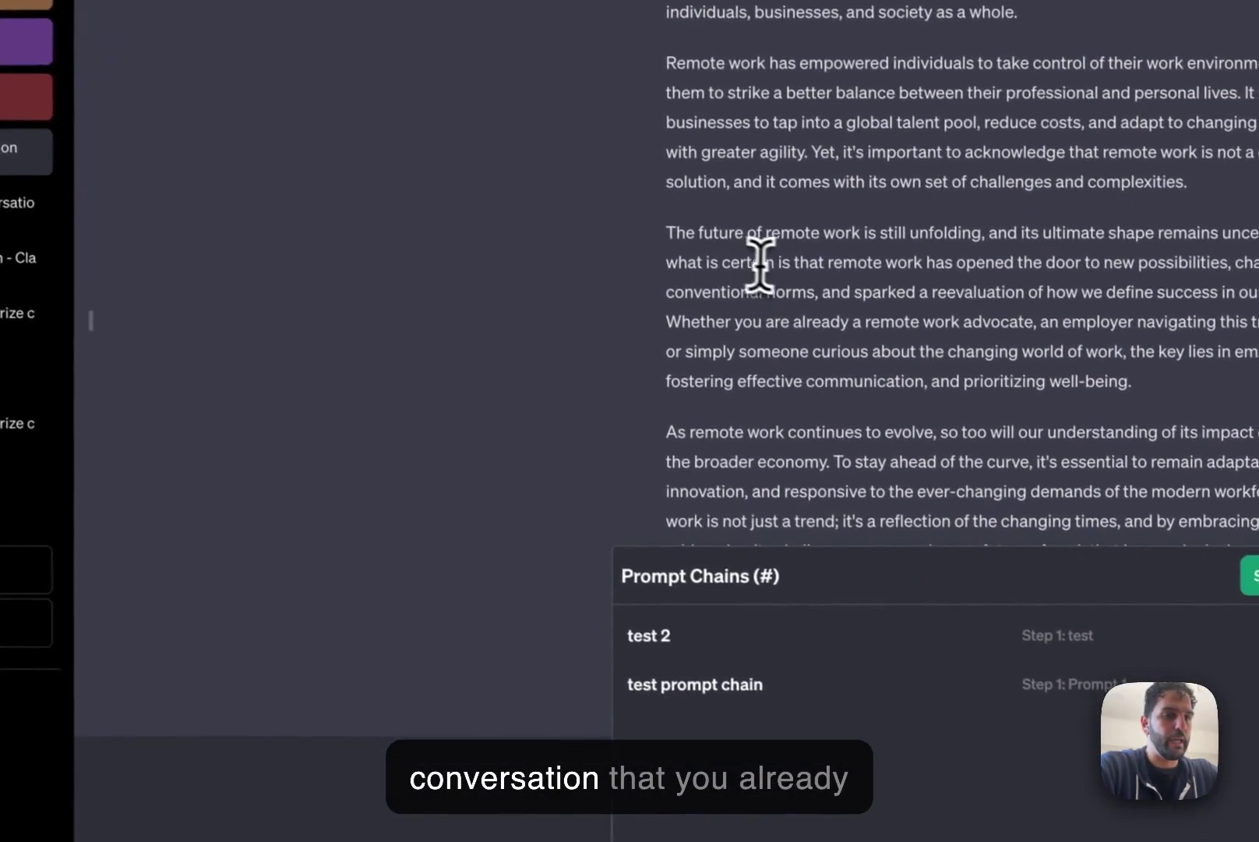
pyautogui.press('Escape')
pyautogui.press('BackSpace')
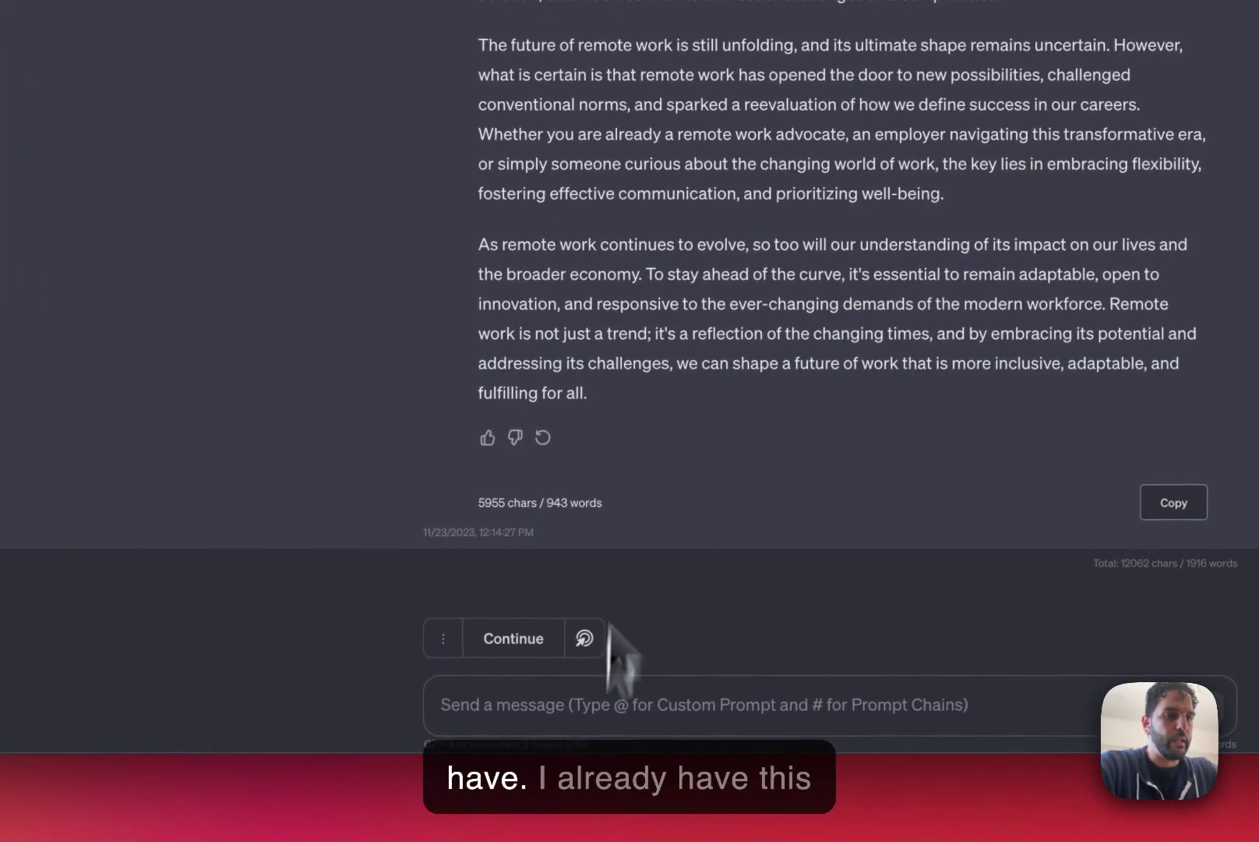
pyautogui.scroll(15, 647, 408)
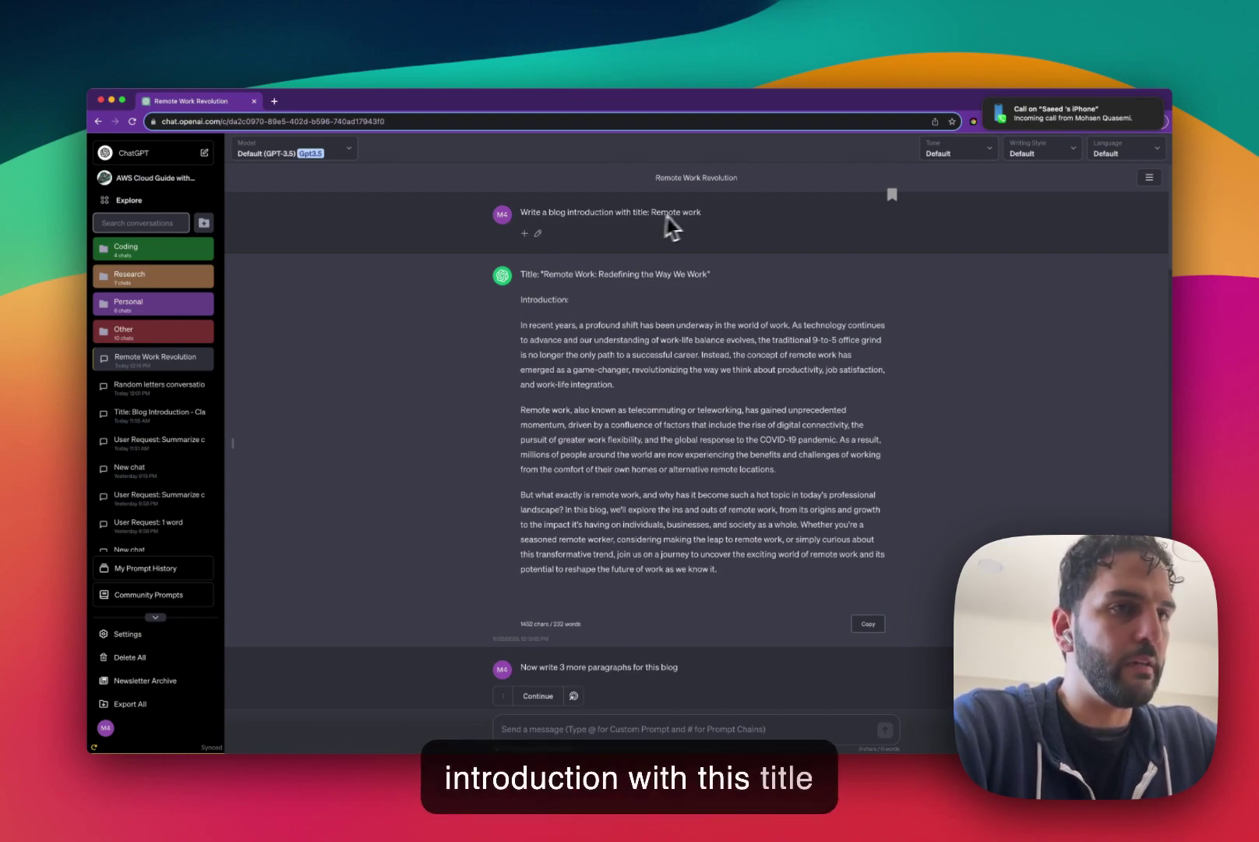
# Review the prompts of the Remote Work conversation, from the blog introduction through the conclusion to adding all parts together.
pyautogui.scroll(-5, 691, 261)
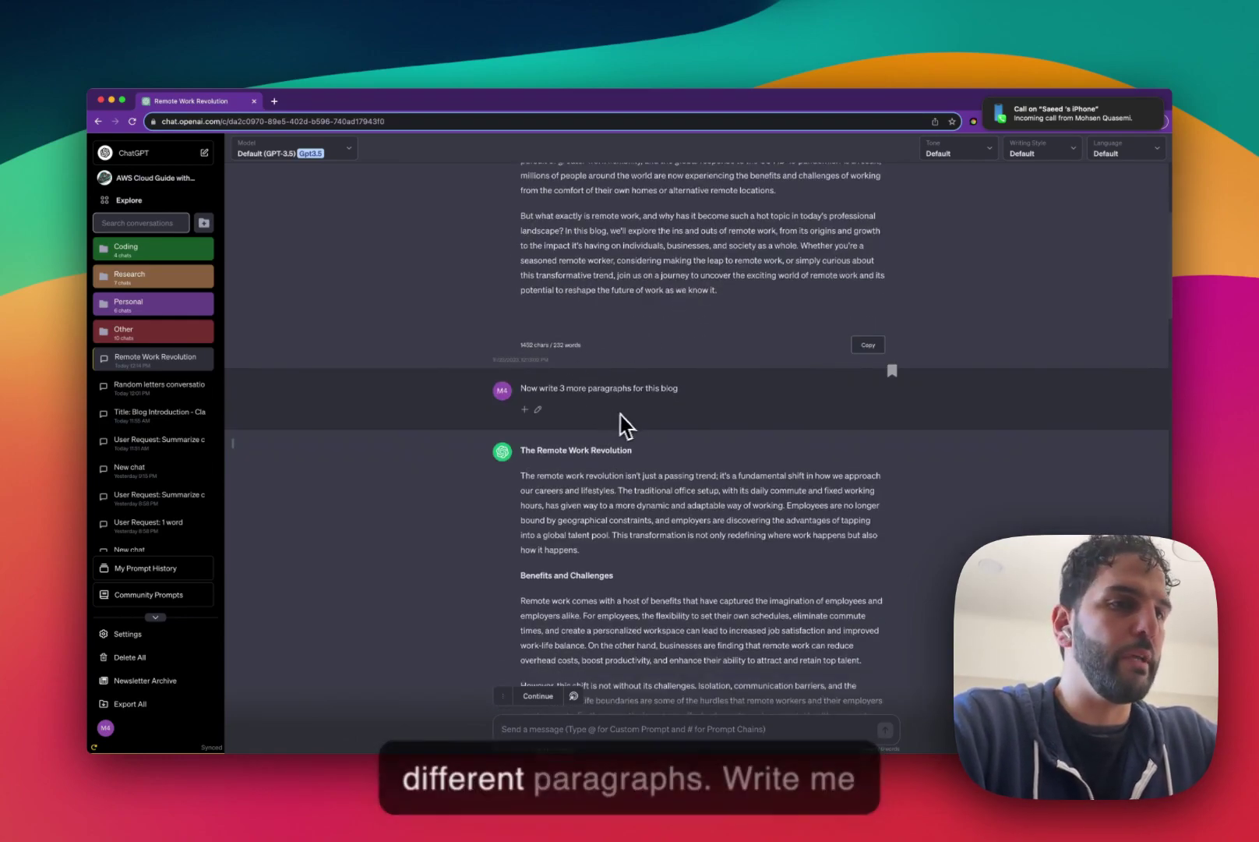
pyautogui.scroll(-10, 687, 448)
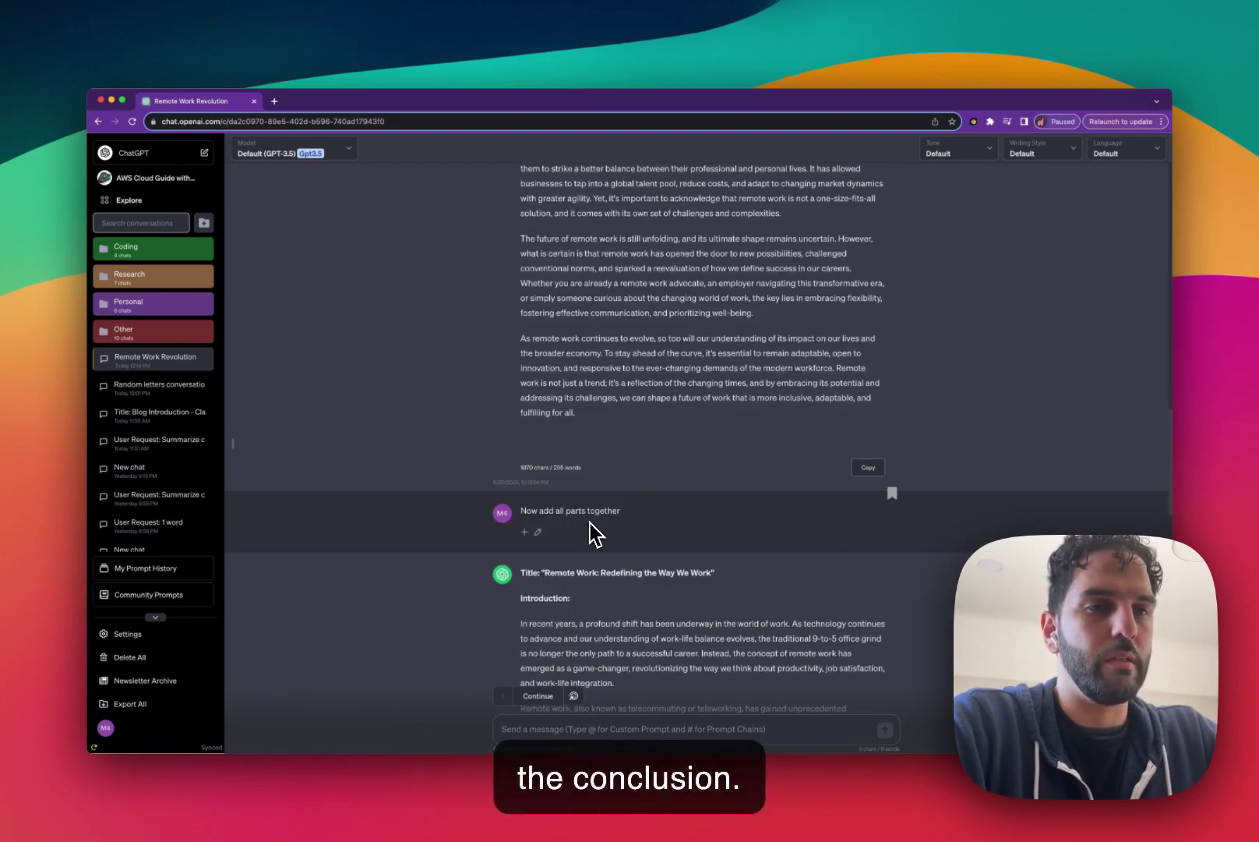
pyautogui.scroll(5, 596, 468)
pyautogui.scroll(-1, 596, 468)
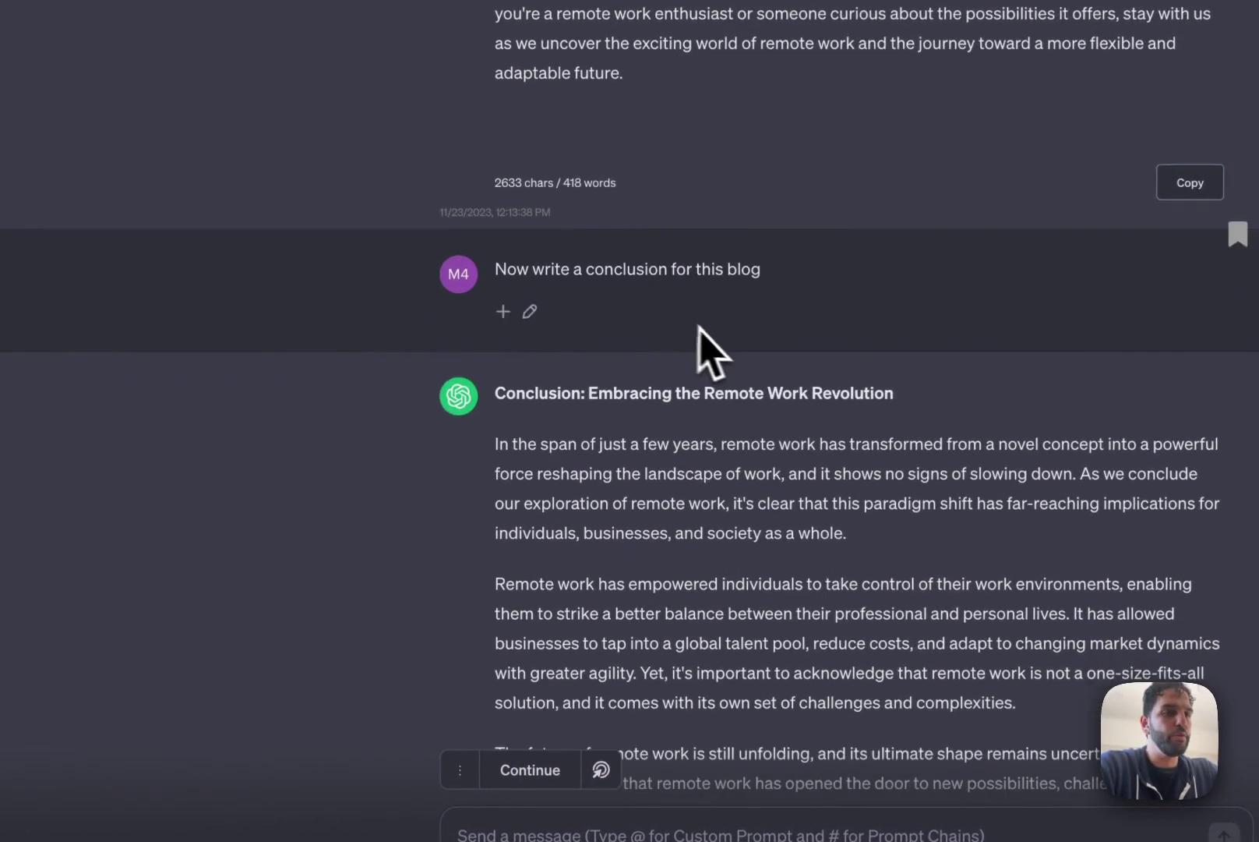
pyautogui.scroll(-10, 699, 326)
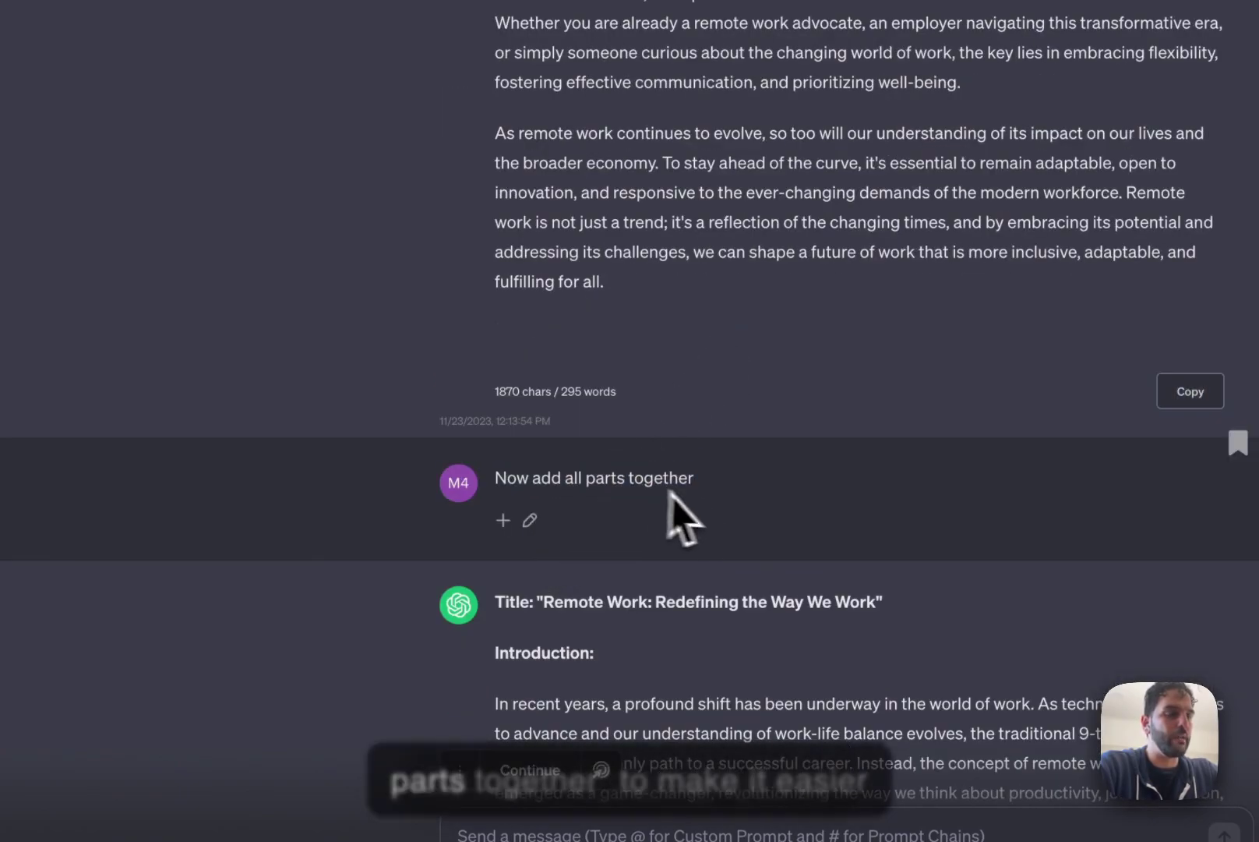
pyautogui.scroll(-12, 733, 524)
pyautogui.scroll(5, 732, 518)
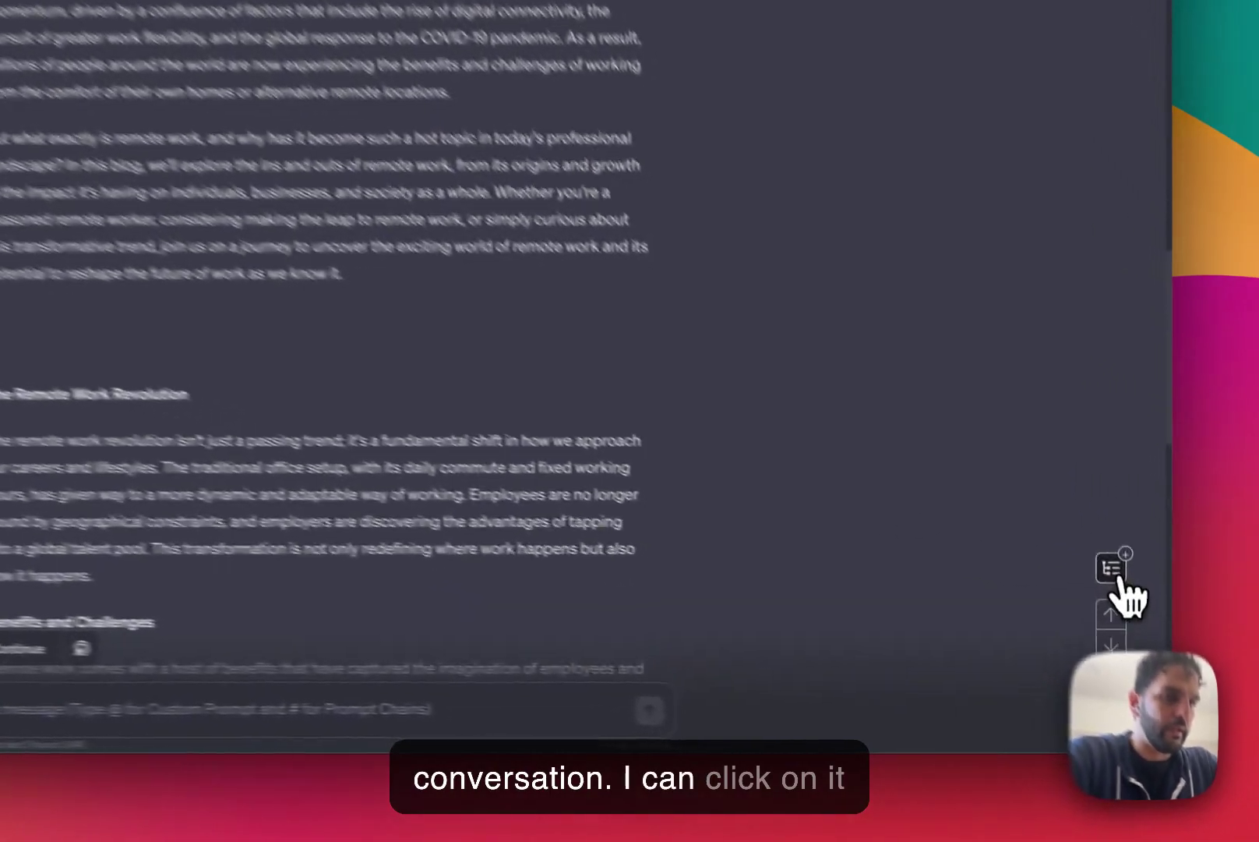
# Create a prompt chain from the current conversation's four prompts and save it as "Remote Work Revolution".
pyautogui.click(1150, 659)
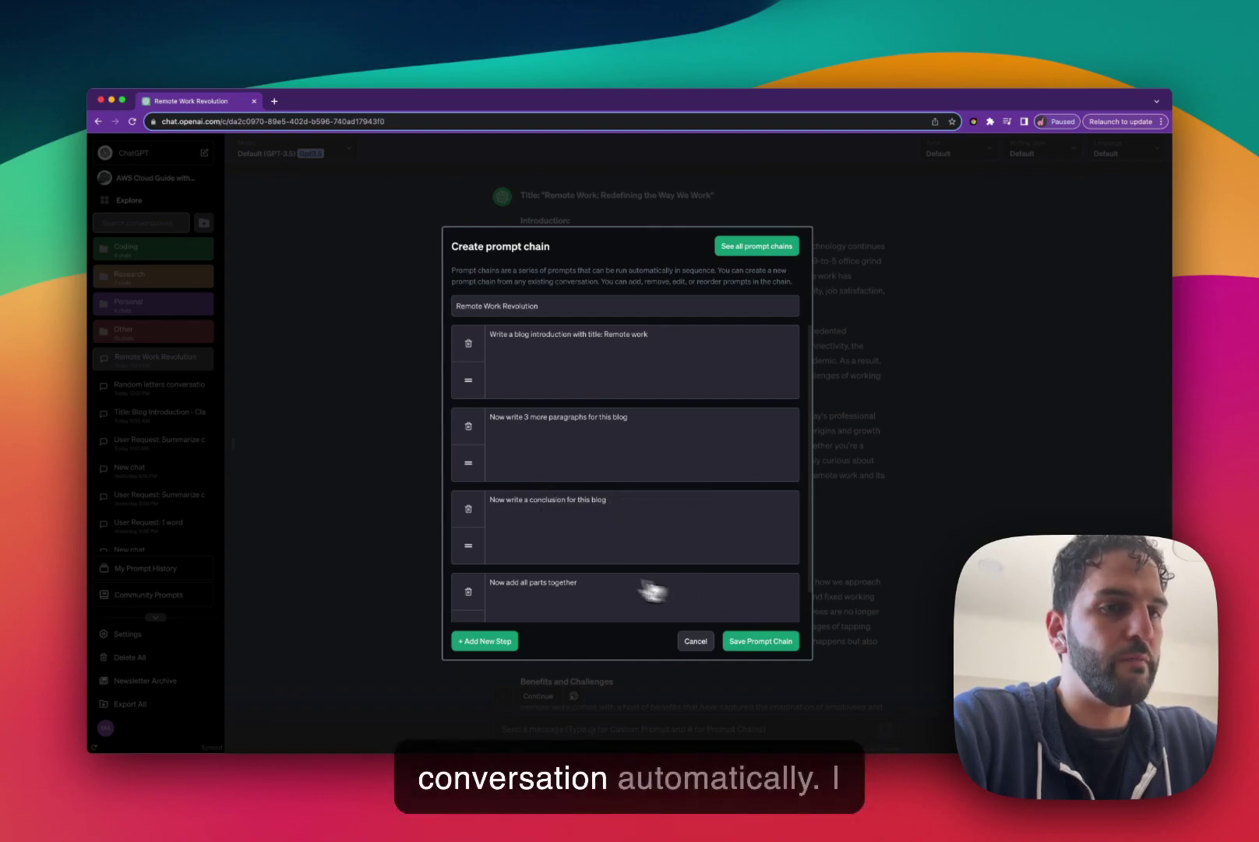
pyautogui.scroll(-1, 574, 555)
pyautogui.scroll(1, 604, 505)
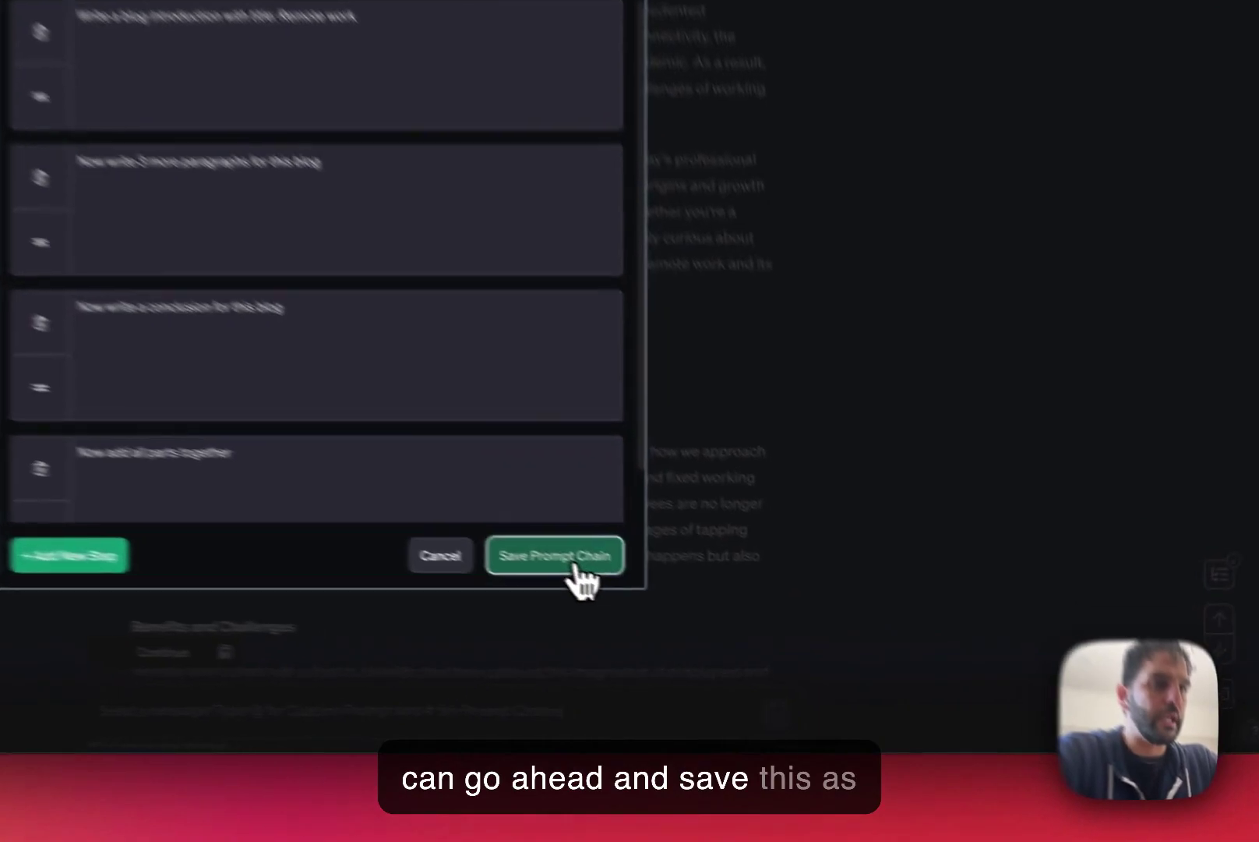
pyautogui.click(770, 645)
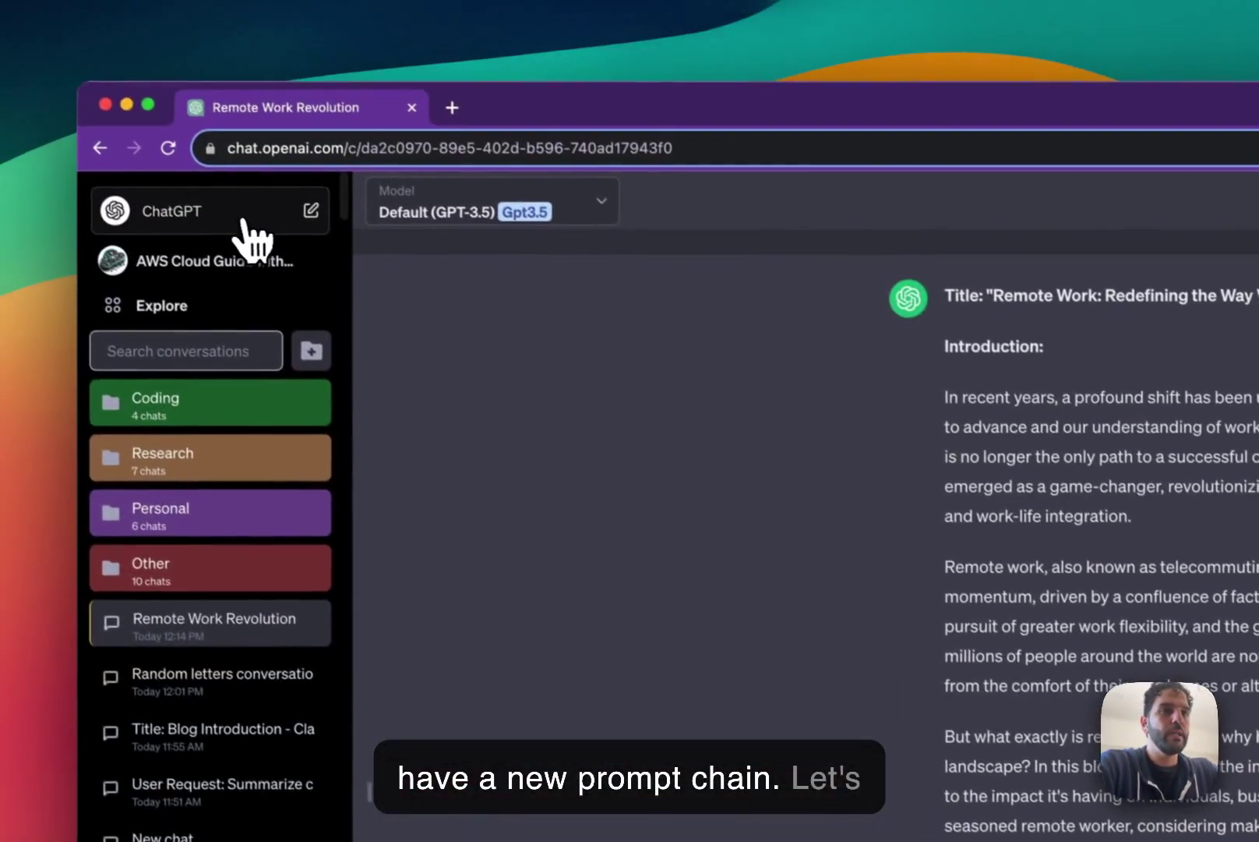
# Start a new chat, bring up the chain suggestions with #, and run the "Remote Work Revolution" prompt chain through its last prompt.
pyautogui.click(239, 219)
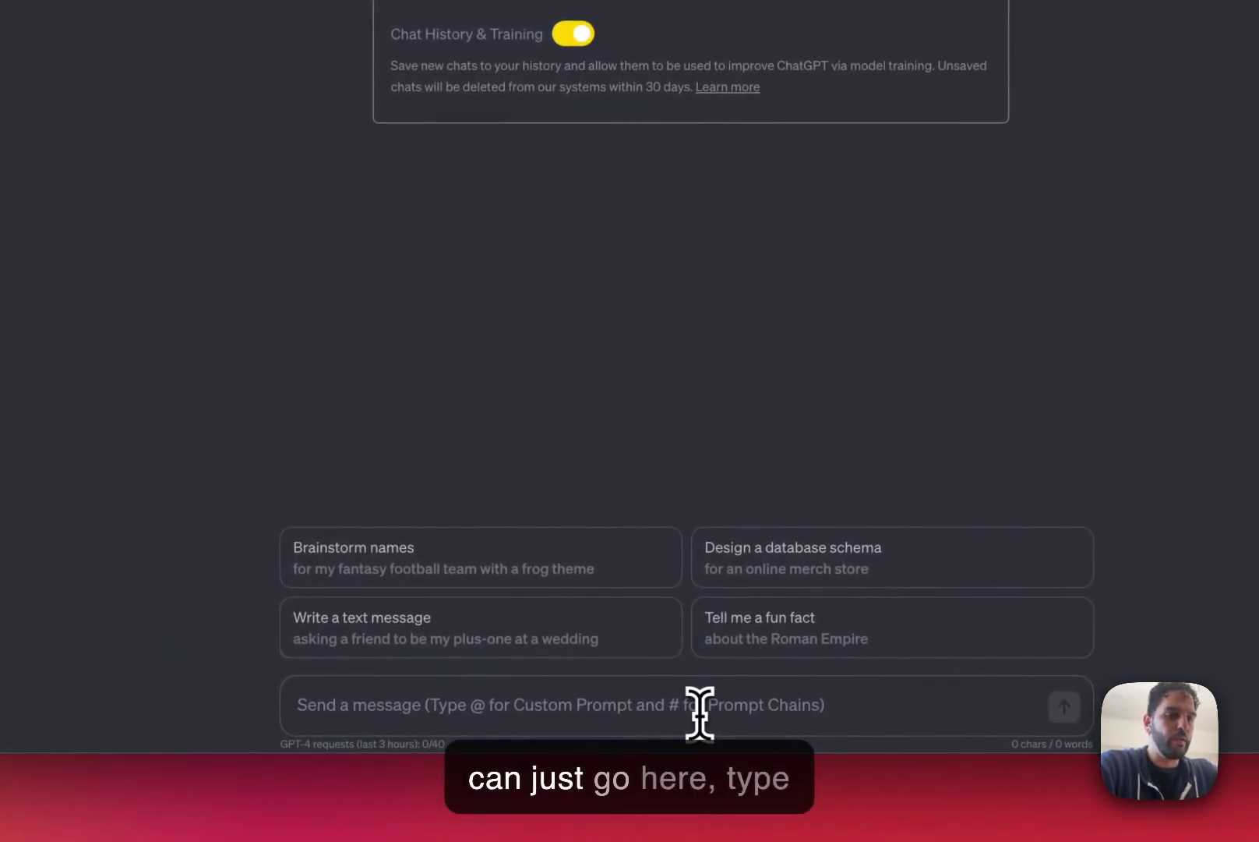
pyautogui.write('#')
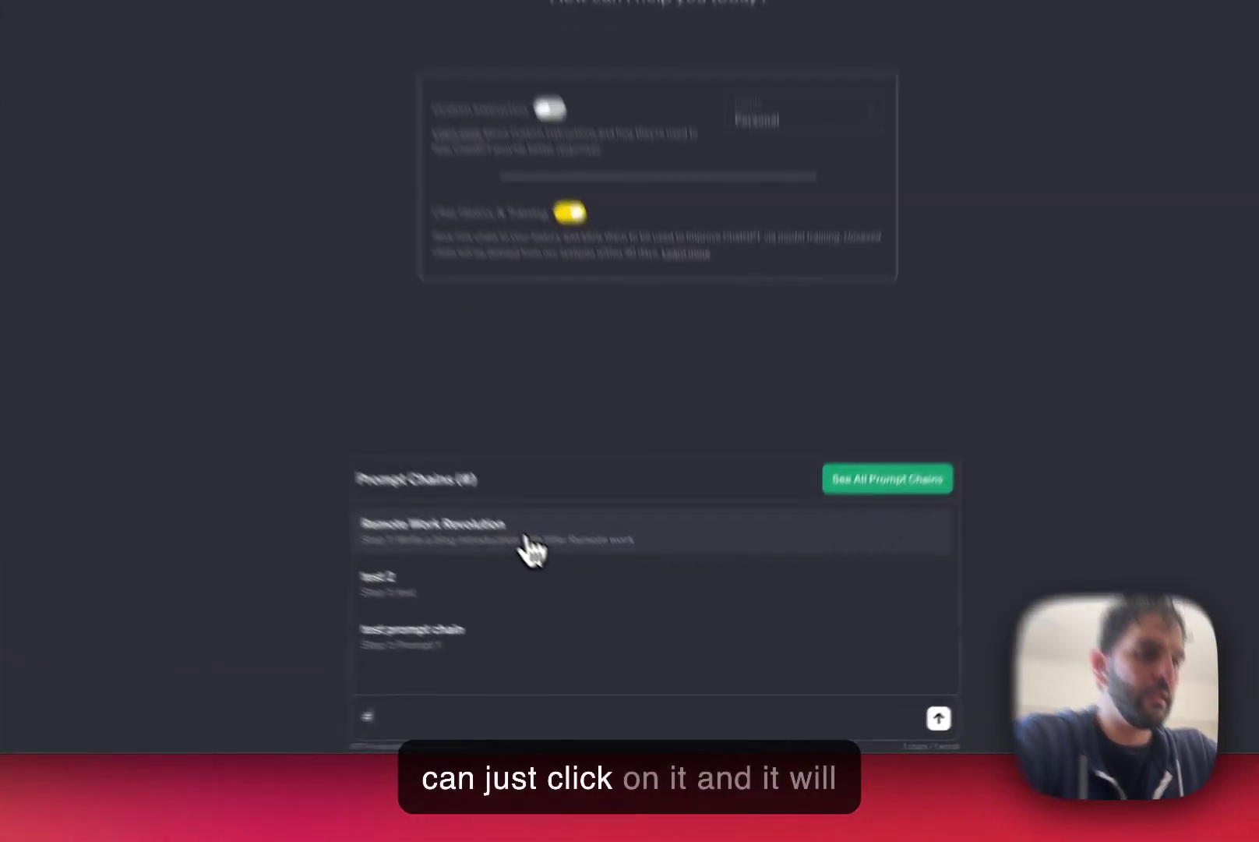
pyautogui.click(602, 616)
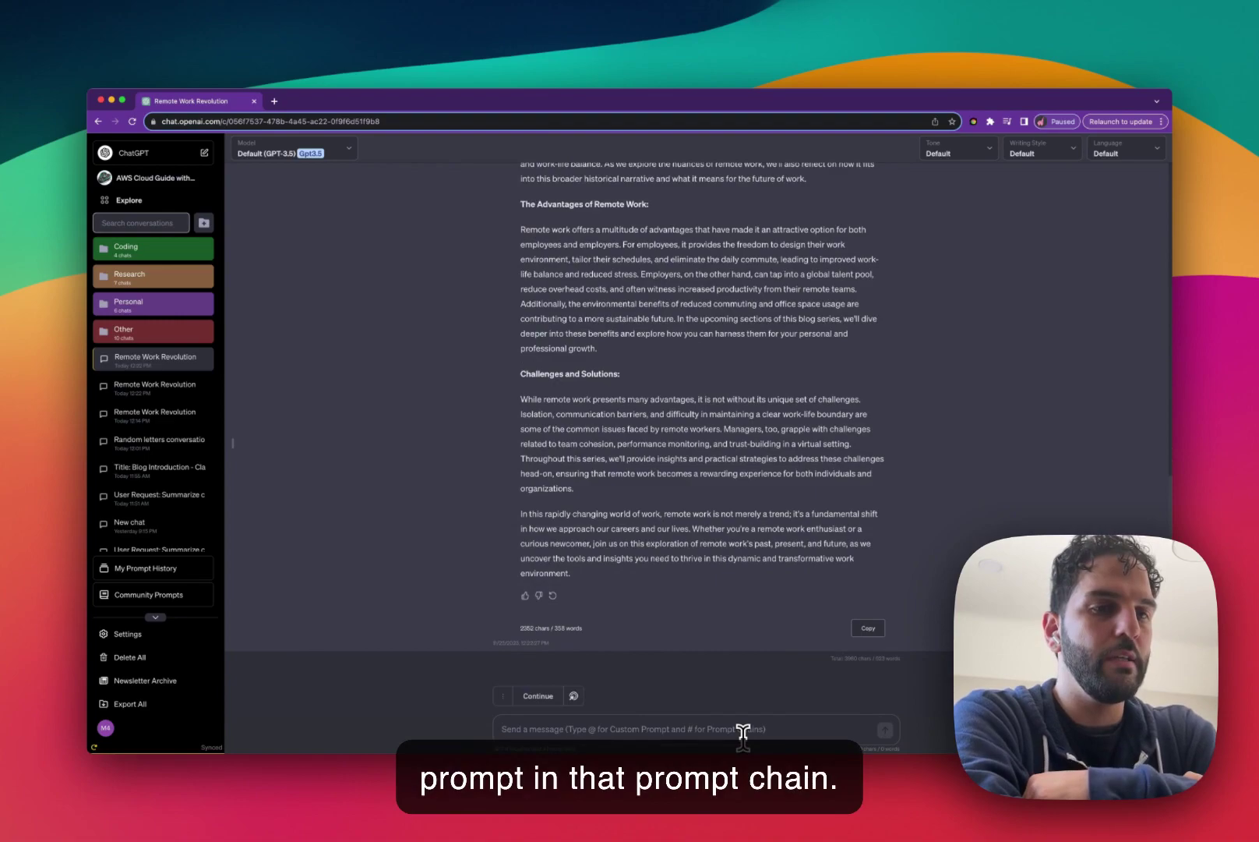
pyautogui.press('Return')
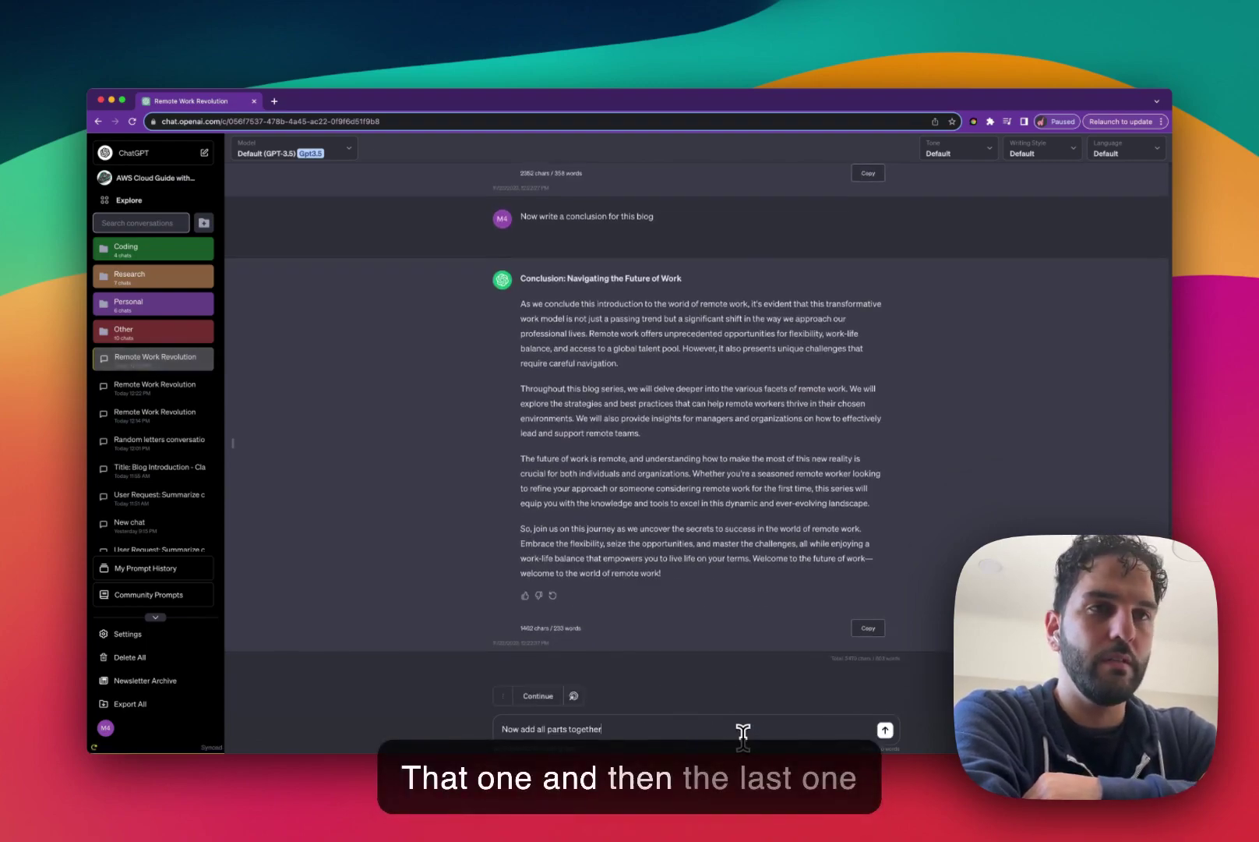
pyautogui.press('Return')
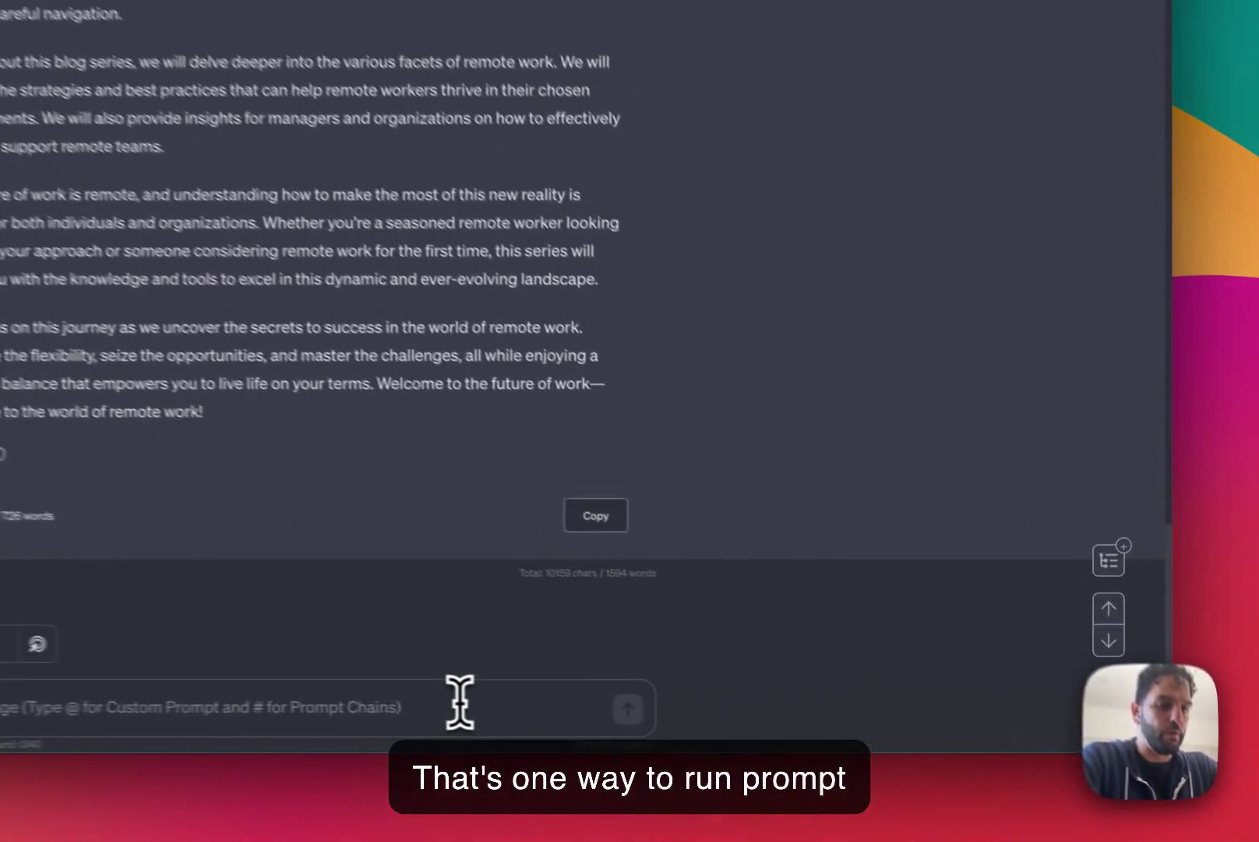
# Open the full list of prompt chains, view the "Remote Work Revolution" chain in its editor, and cancel without changes.
pyautogui.write('#')
pyautogui.press('BackSpace')
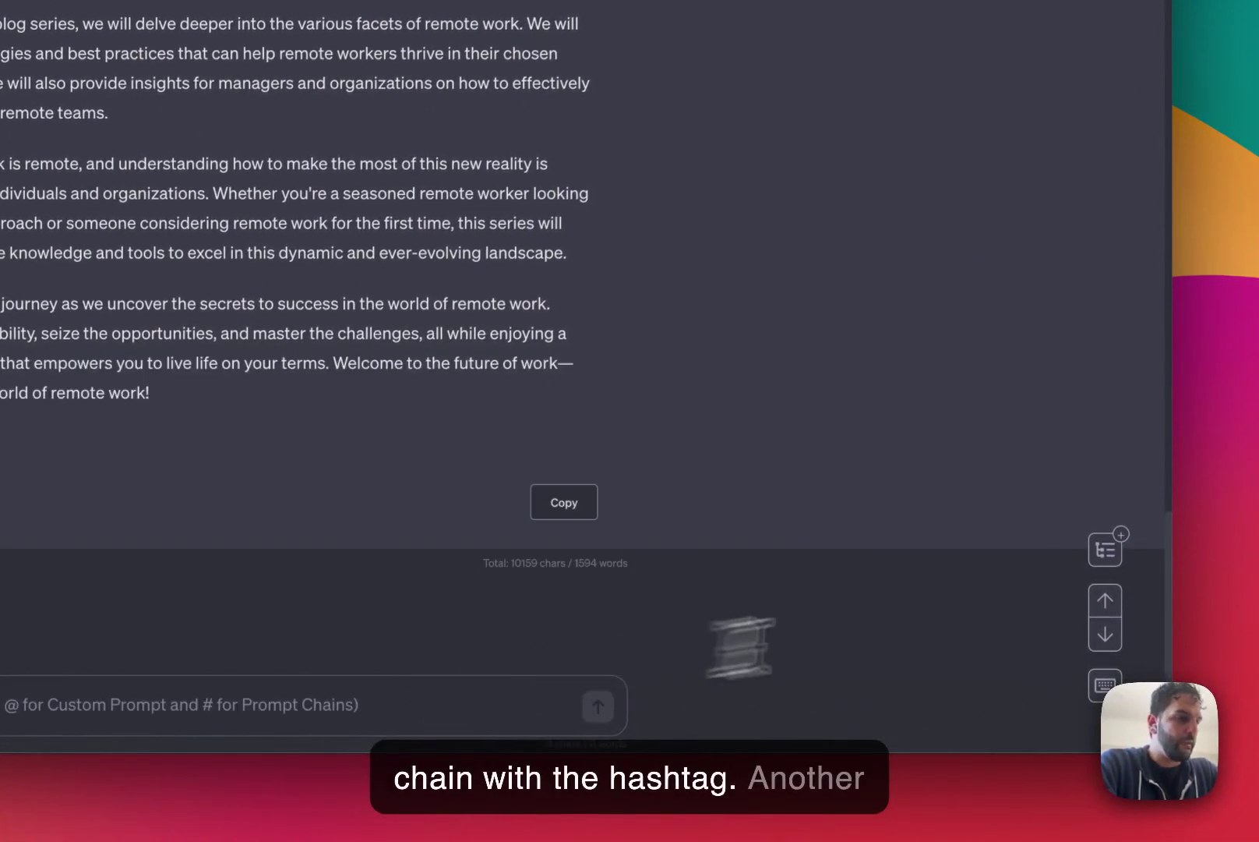
pyautogui.click(1101, 567)
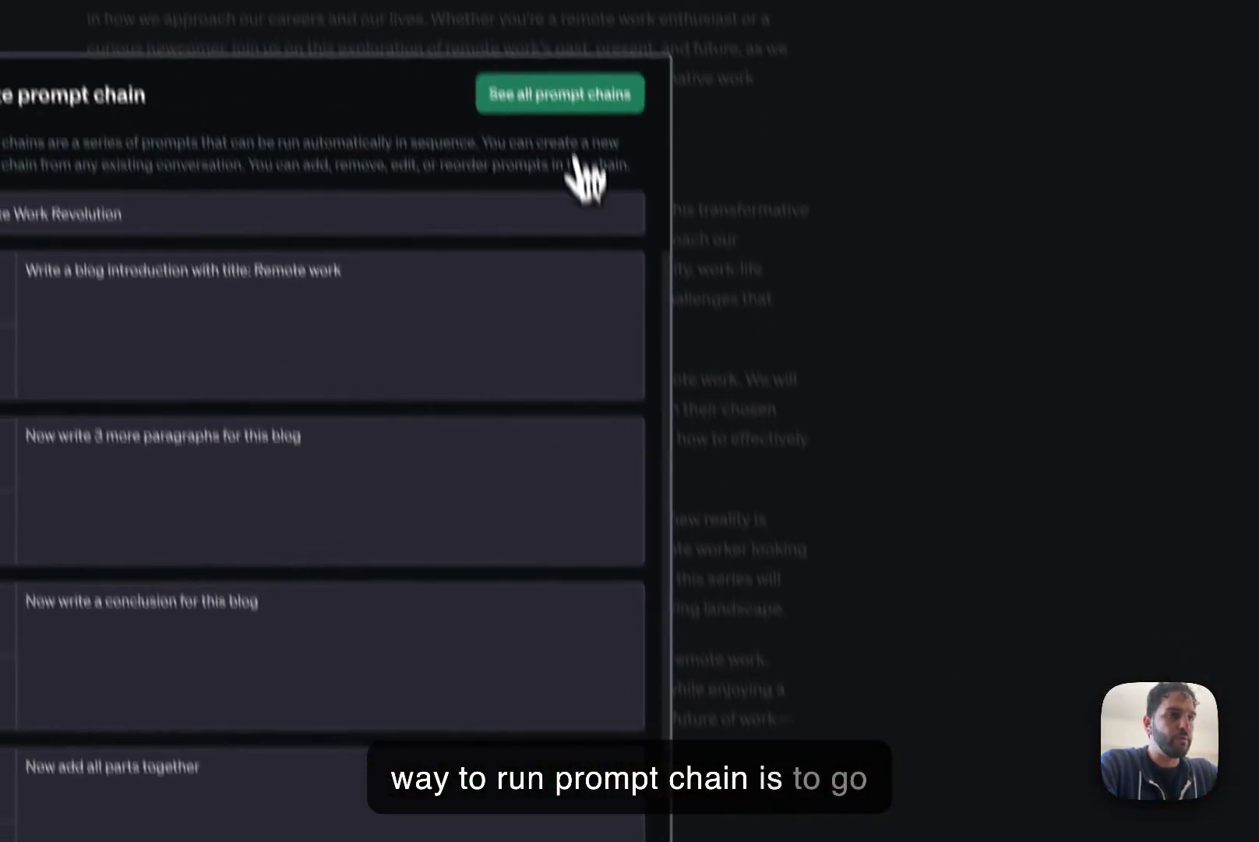
pyautogui.click(583, 186)
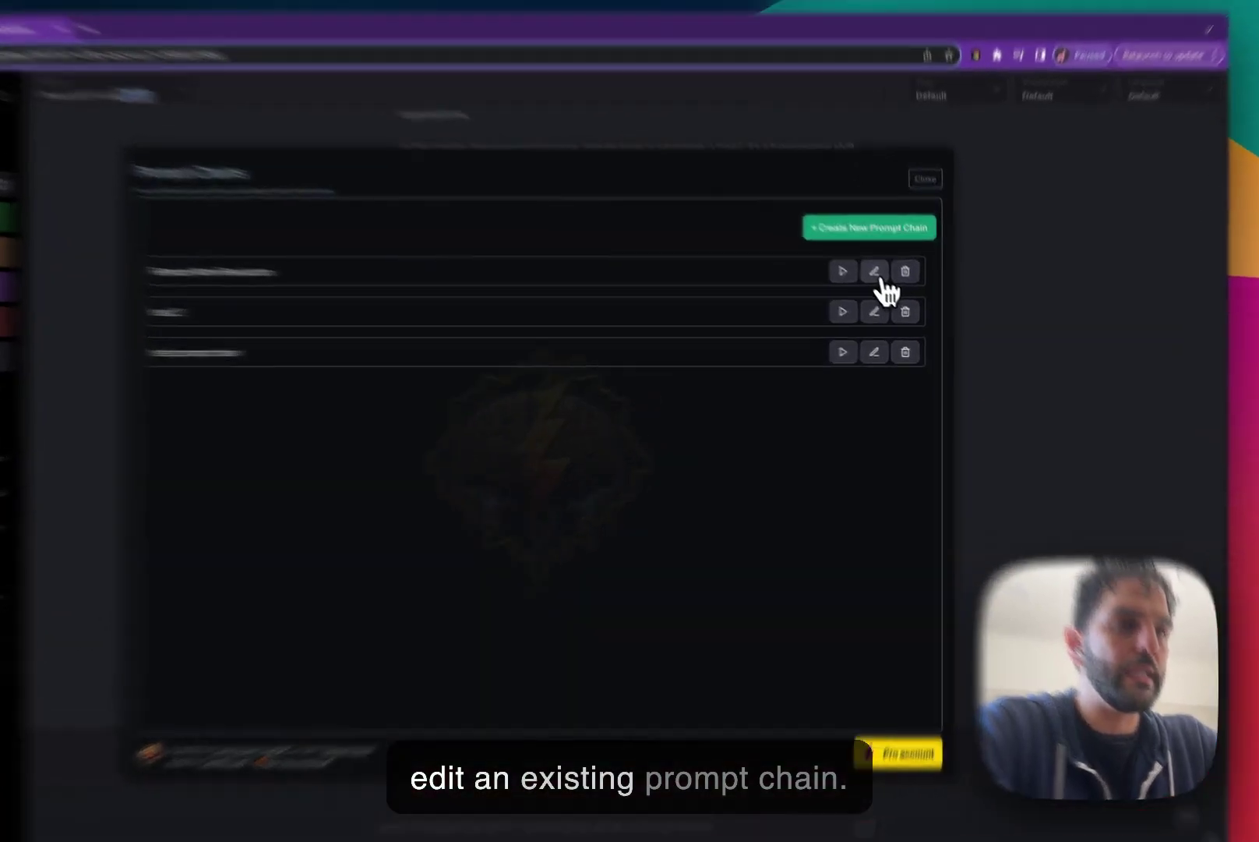
pyautogui.click(894, 292)
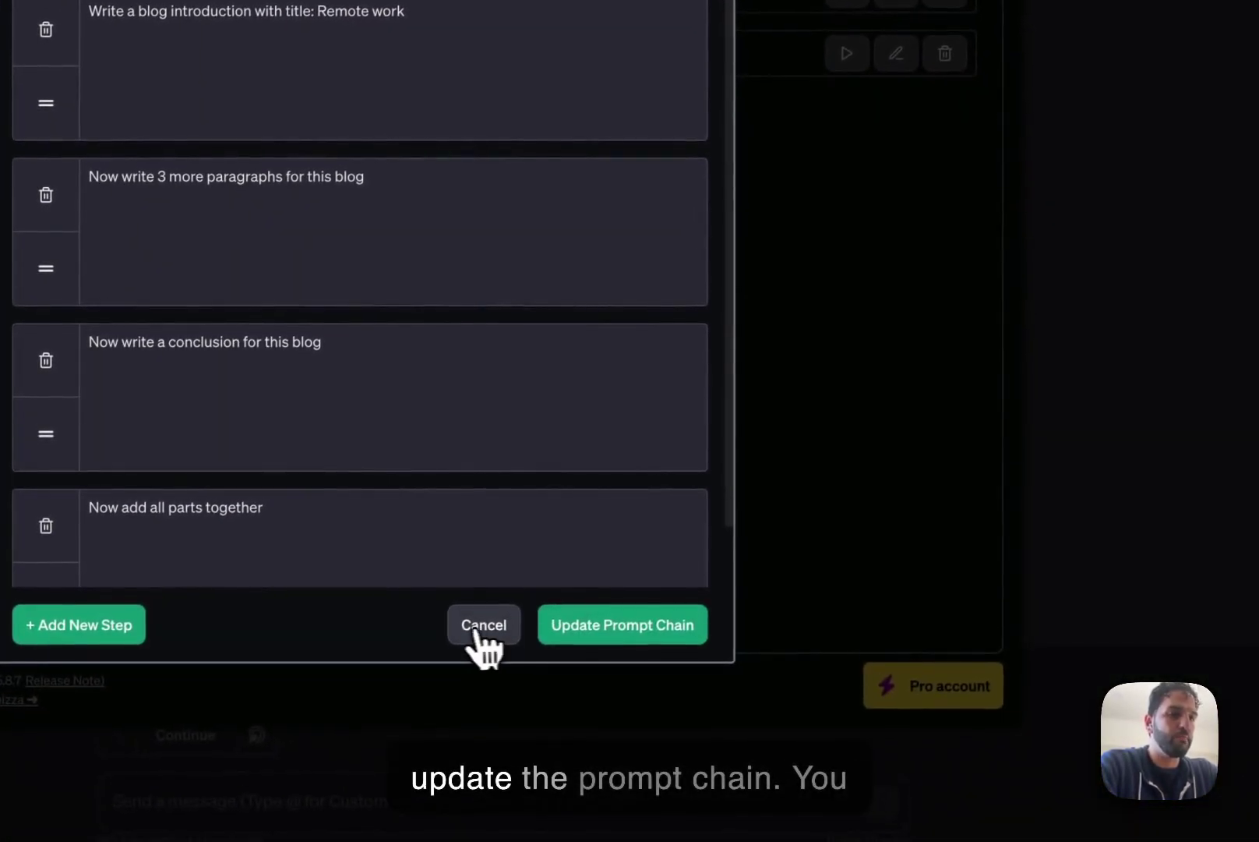
pyautogui.click(483, 629)
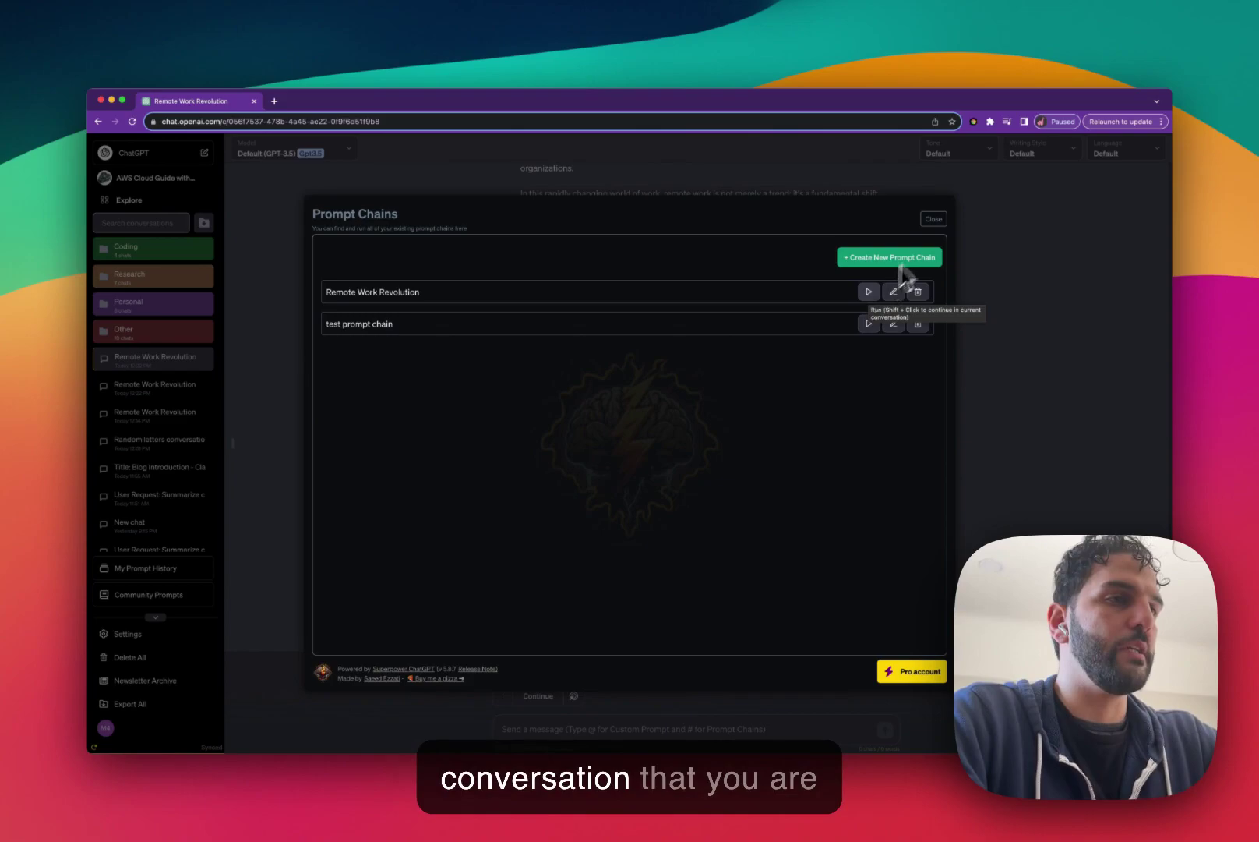
# View the full prompt chain list, the new prompt chain window, and the list again, closing each one.
pyautogui.click(933, 219)
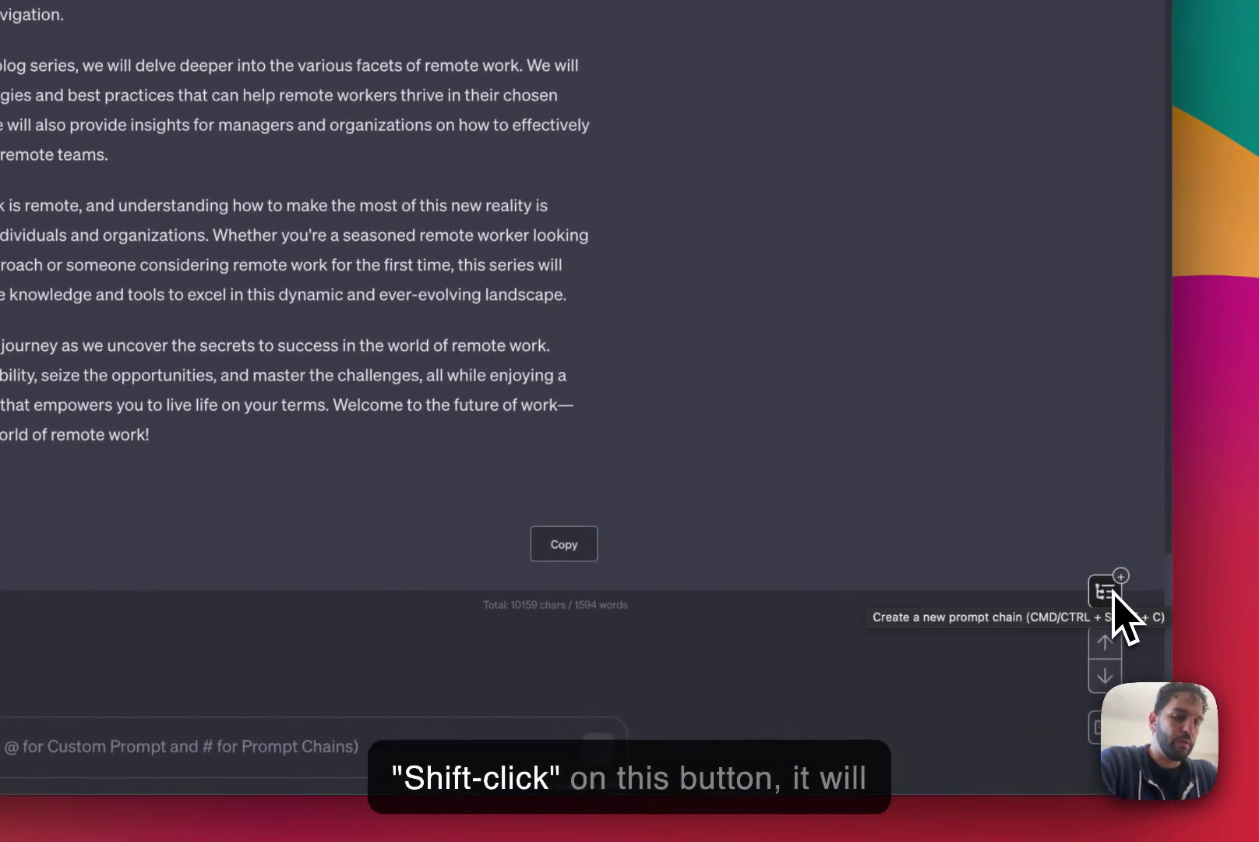
pyautogui.keyDown('shift'); pyautogui.click(1112, 591); pyautogui.keyUp('shift')
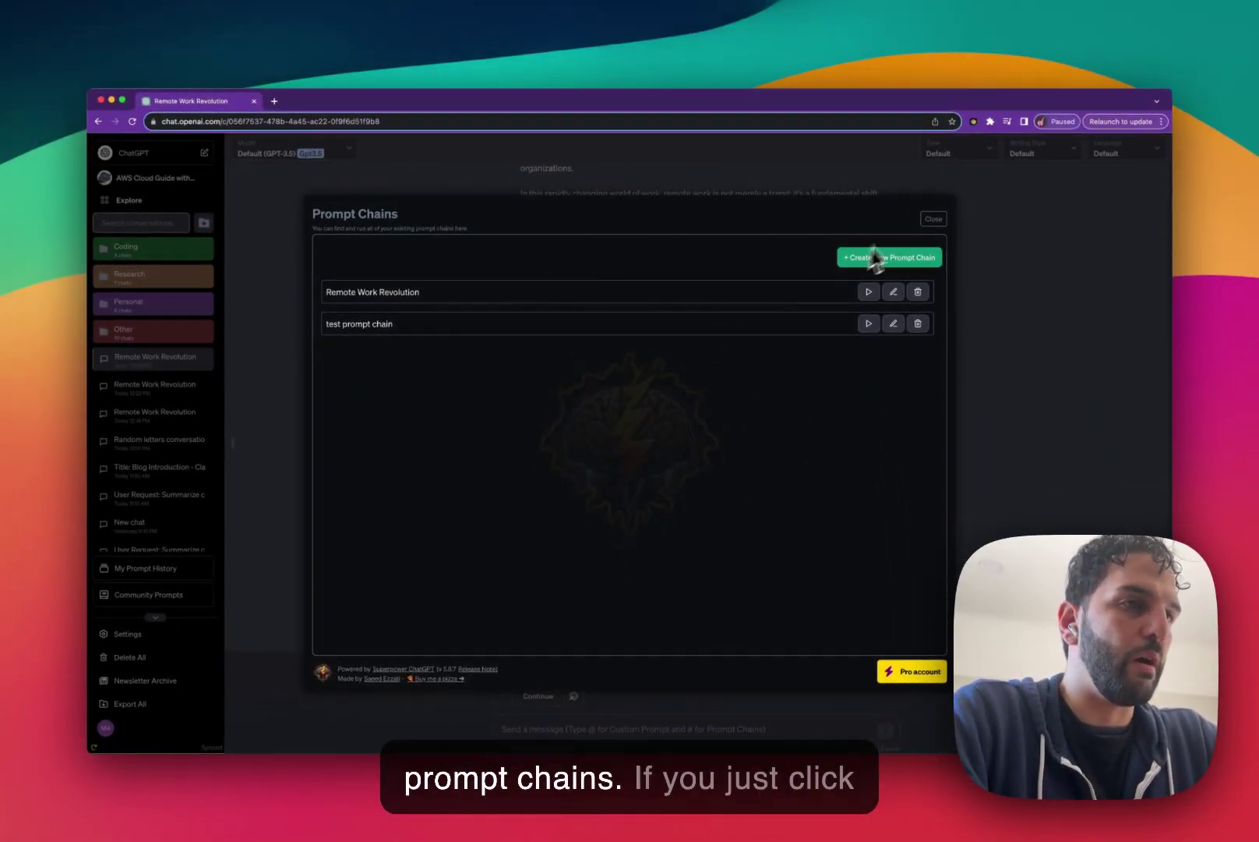
pyautogui.click(934, 222)
pyautogui.click(1153, 669)
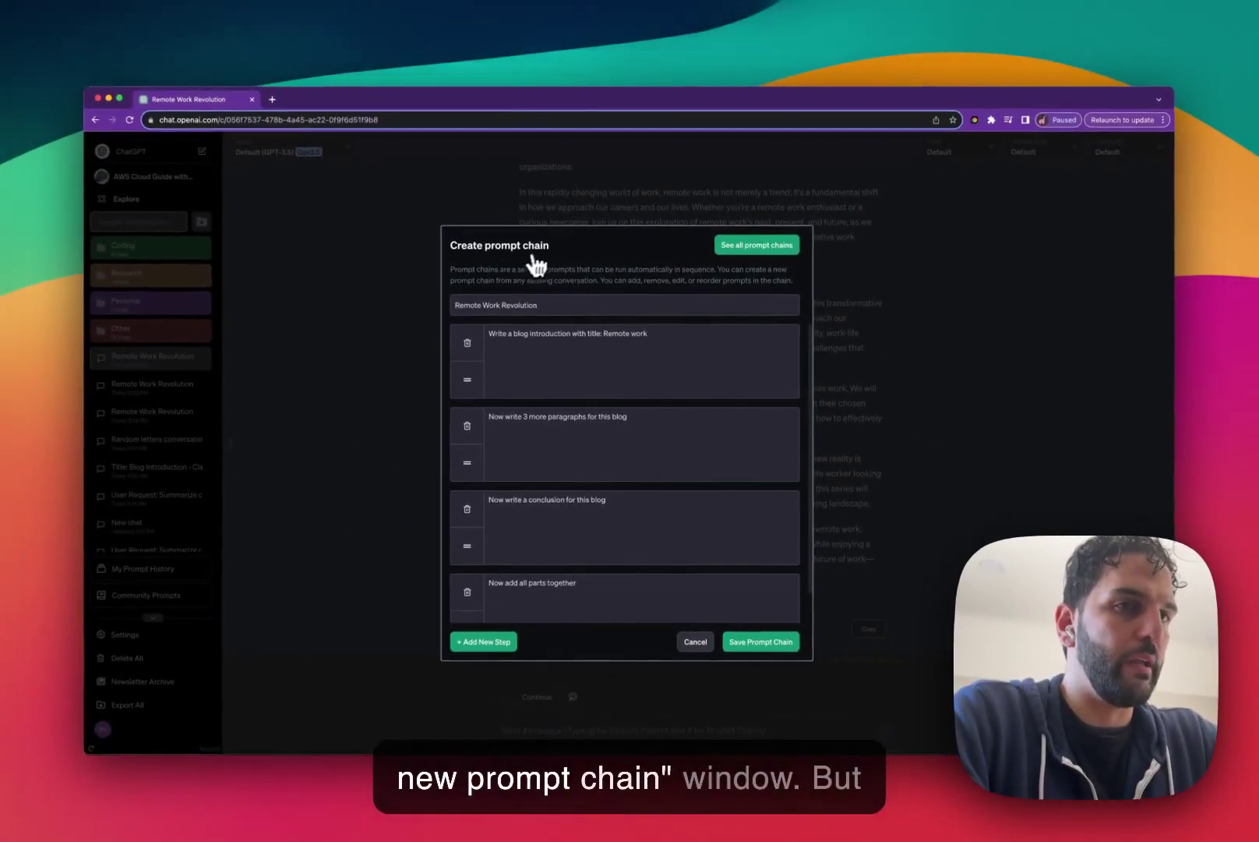
pyautogui.click(944, 396)
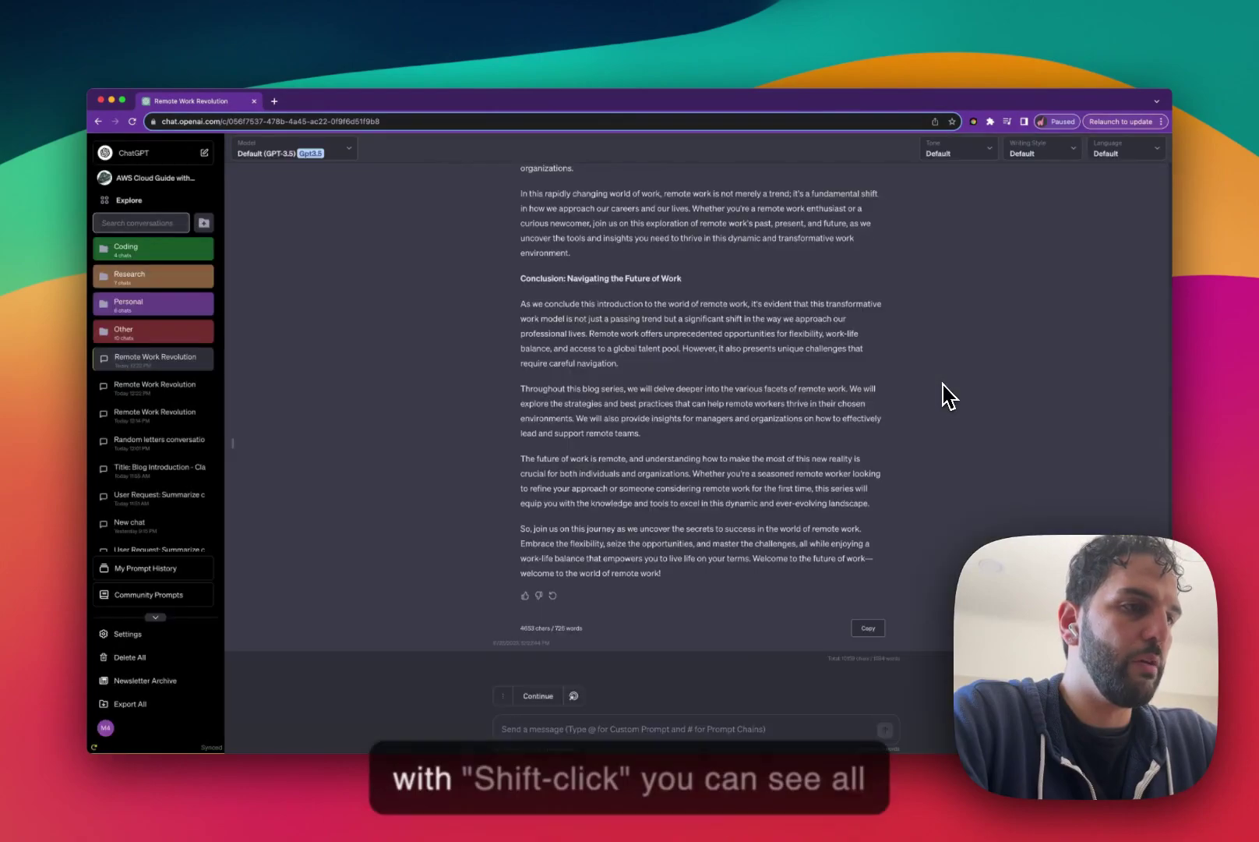
pyautogui.keyDown('shift'); pyautogui.click(884, 729); pyautogui.keyUp('shift')
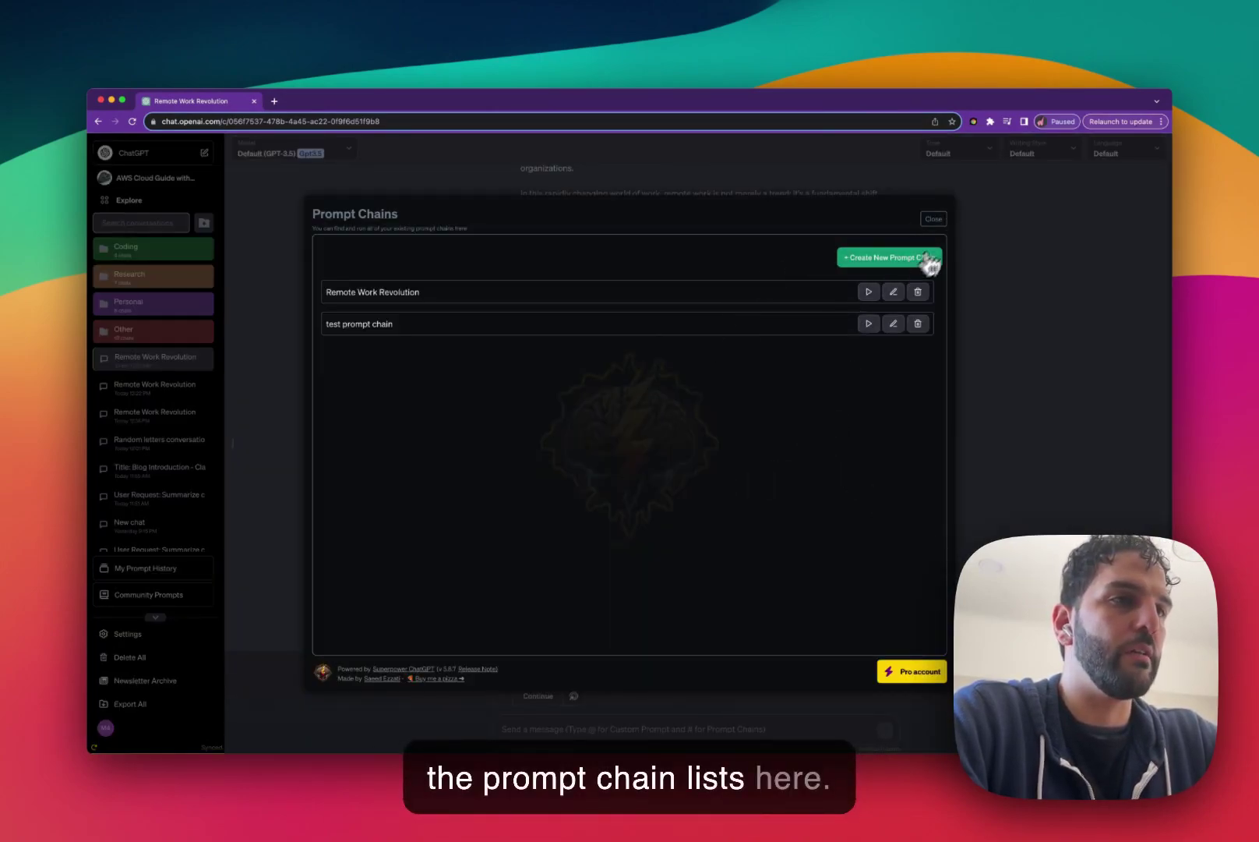
pyautogui.click(934, 220)
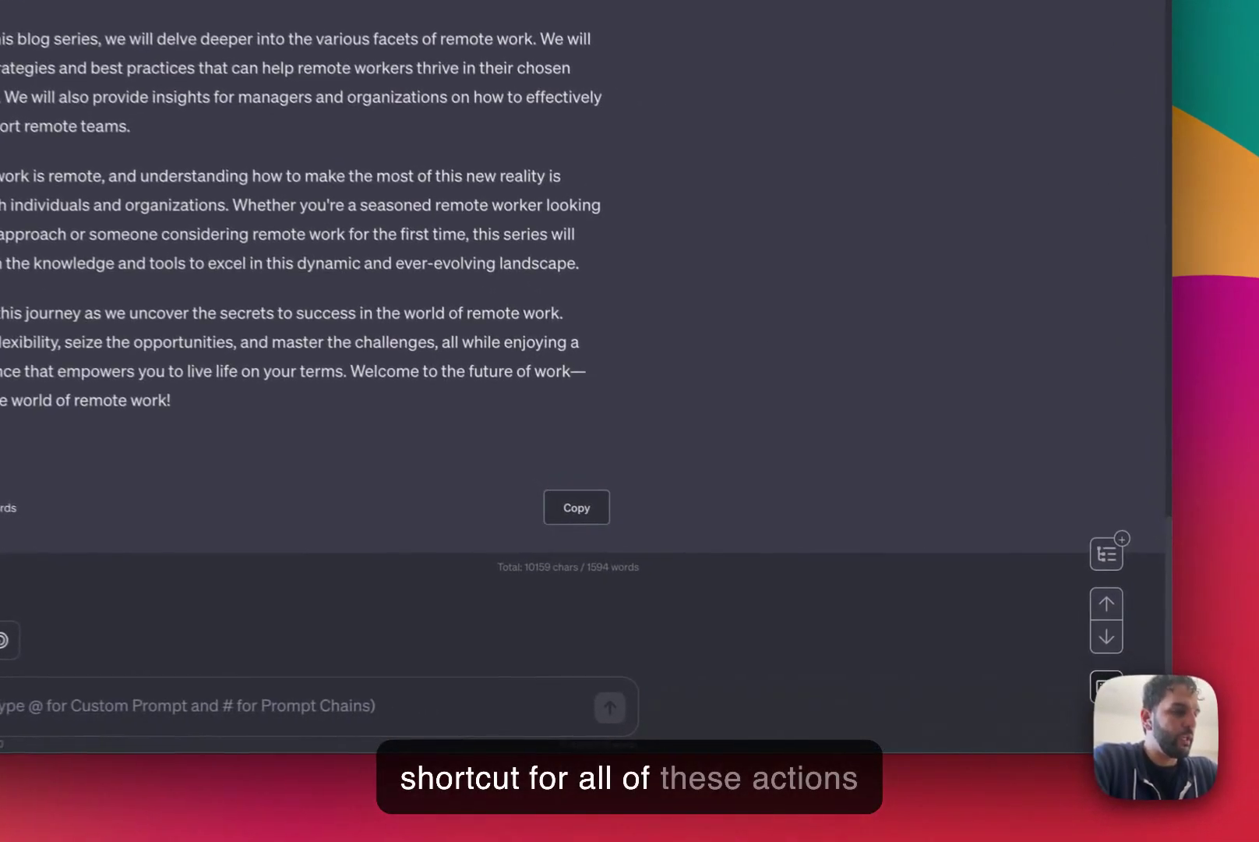
# View the keyboard shortcuts for prompt chains, close the overview, and look back through the generated blog conversation.
pyautogui.press('super+shift+slash')
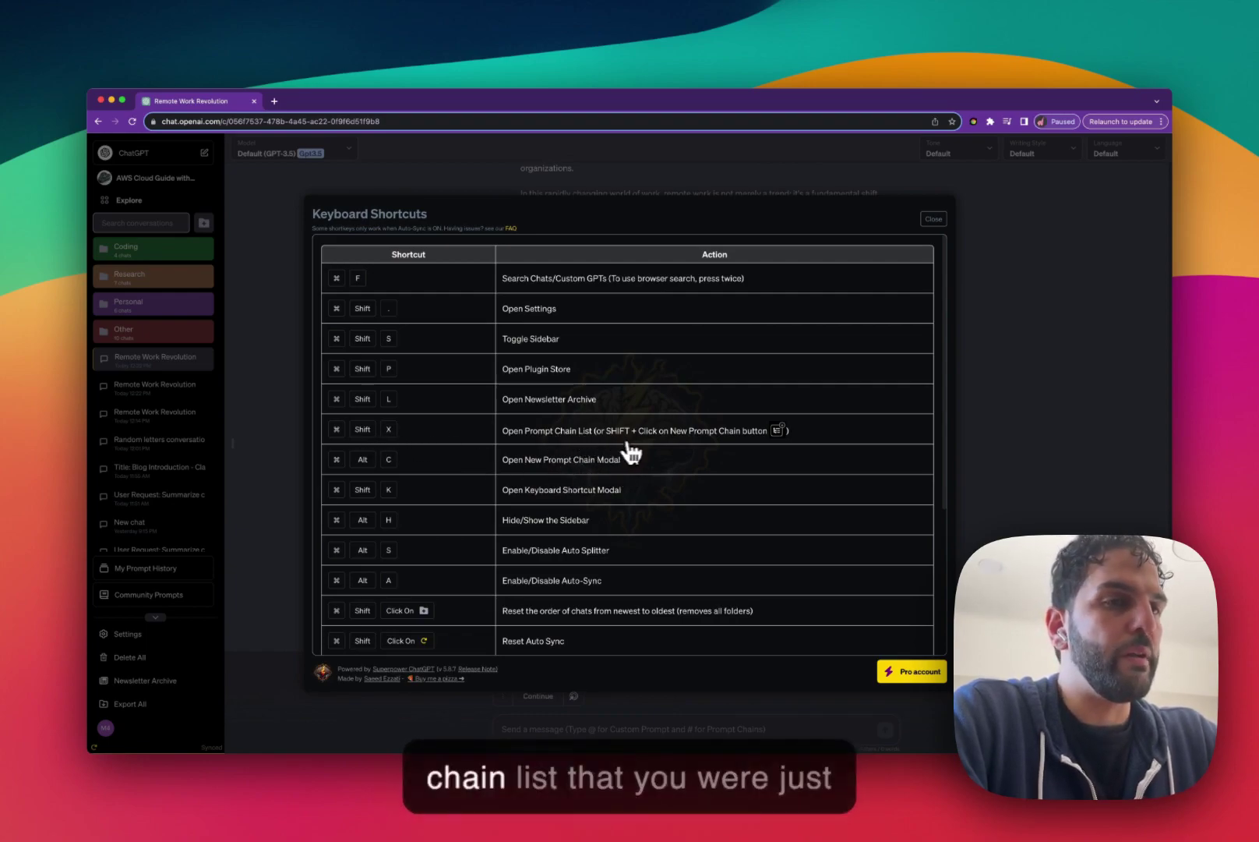
pyautogui.click(935, 223)
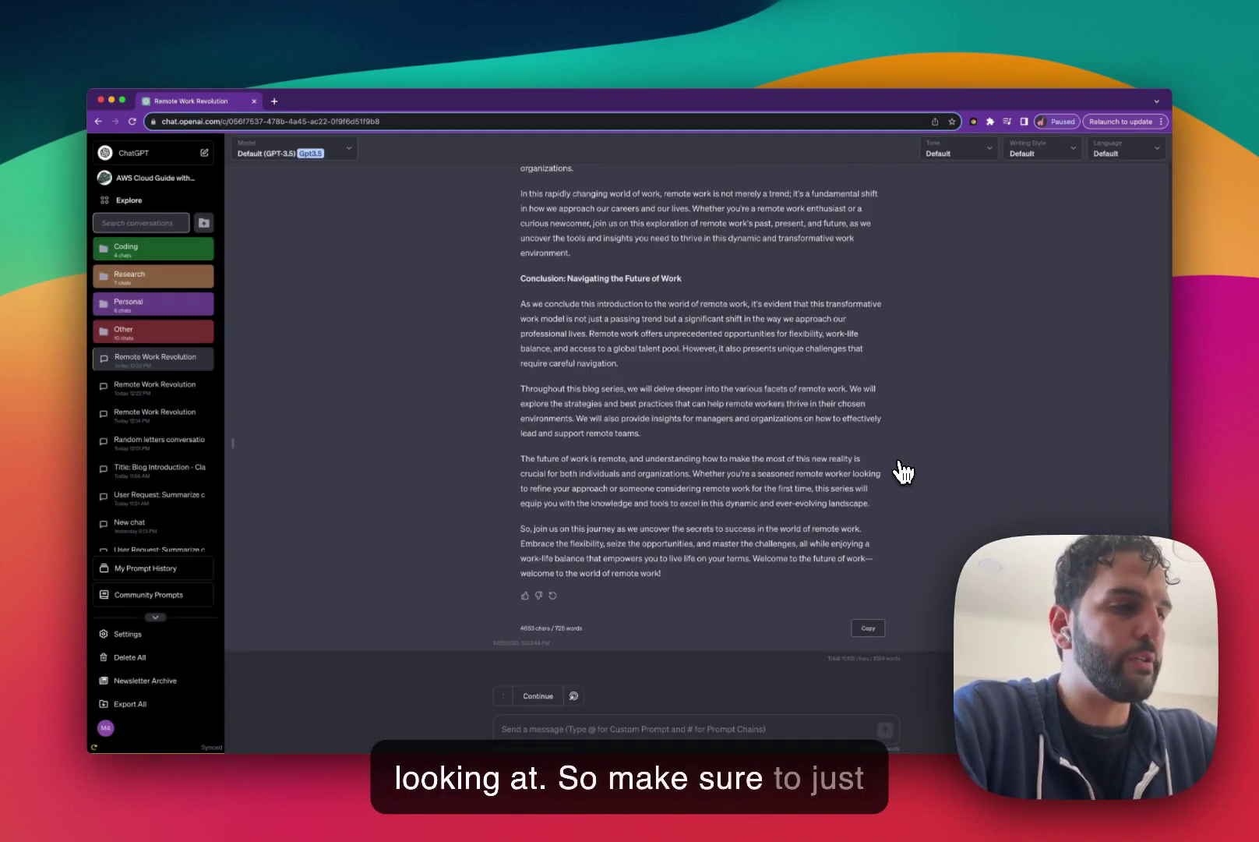
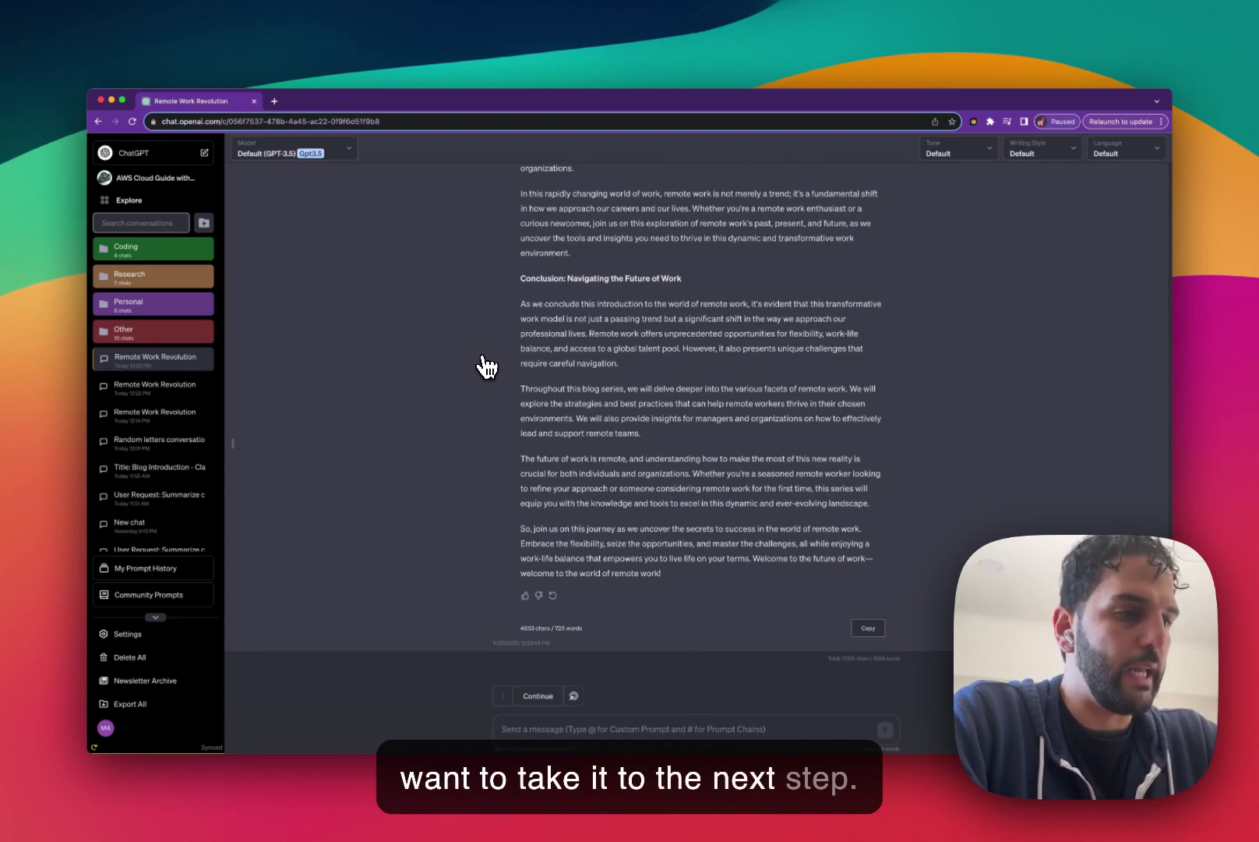
pyautogui.scroll(10, 505, 374)
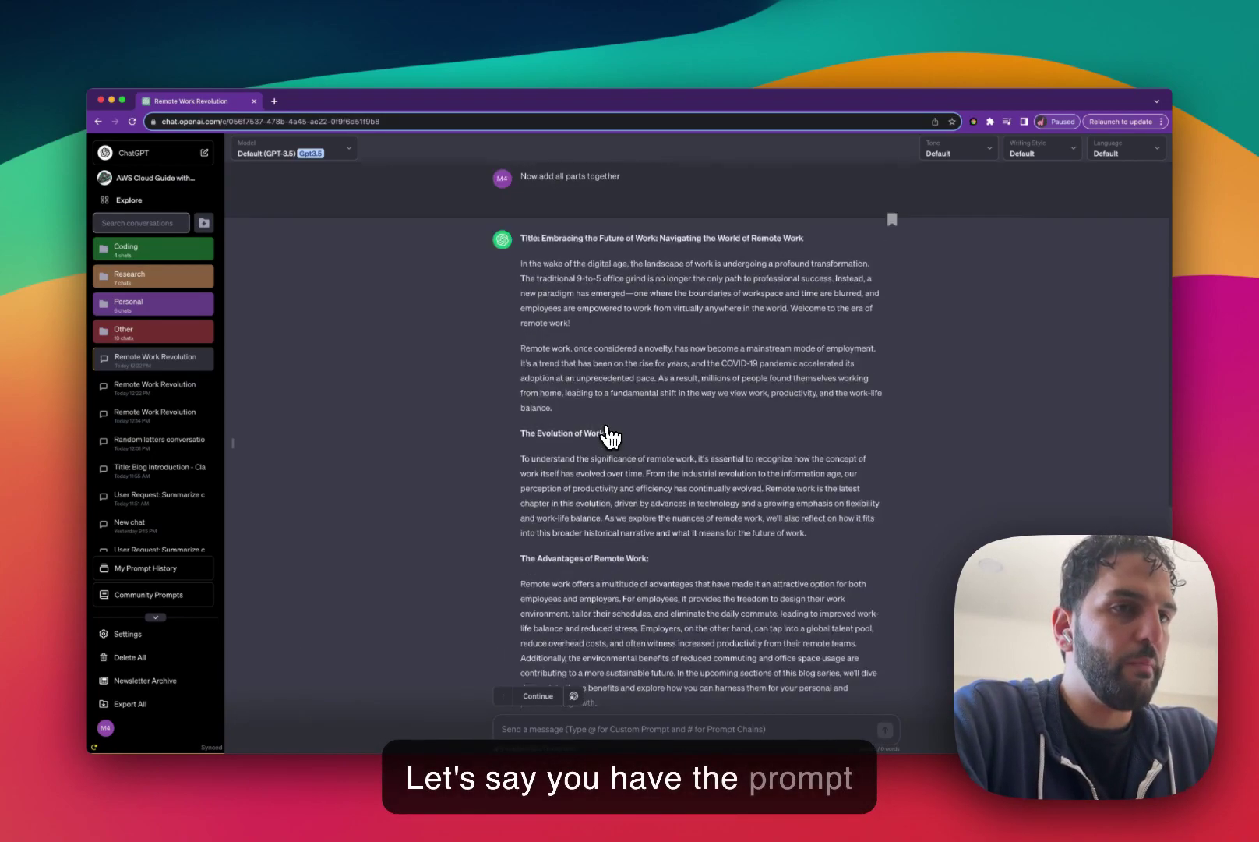
pyautogui.scroll(-7, 605, 430)
pyautogui.scroll(15, 611, 438)
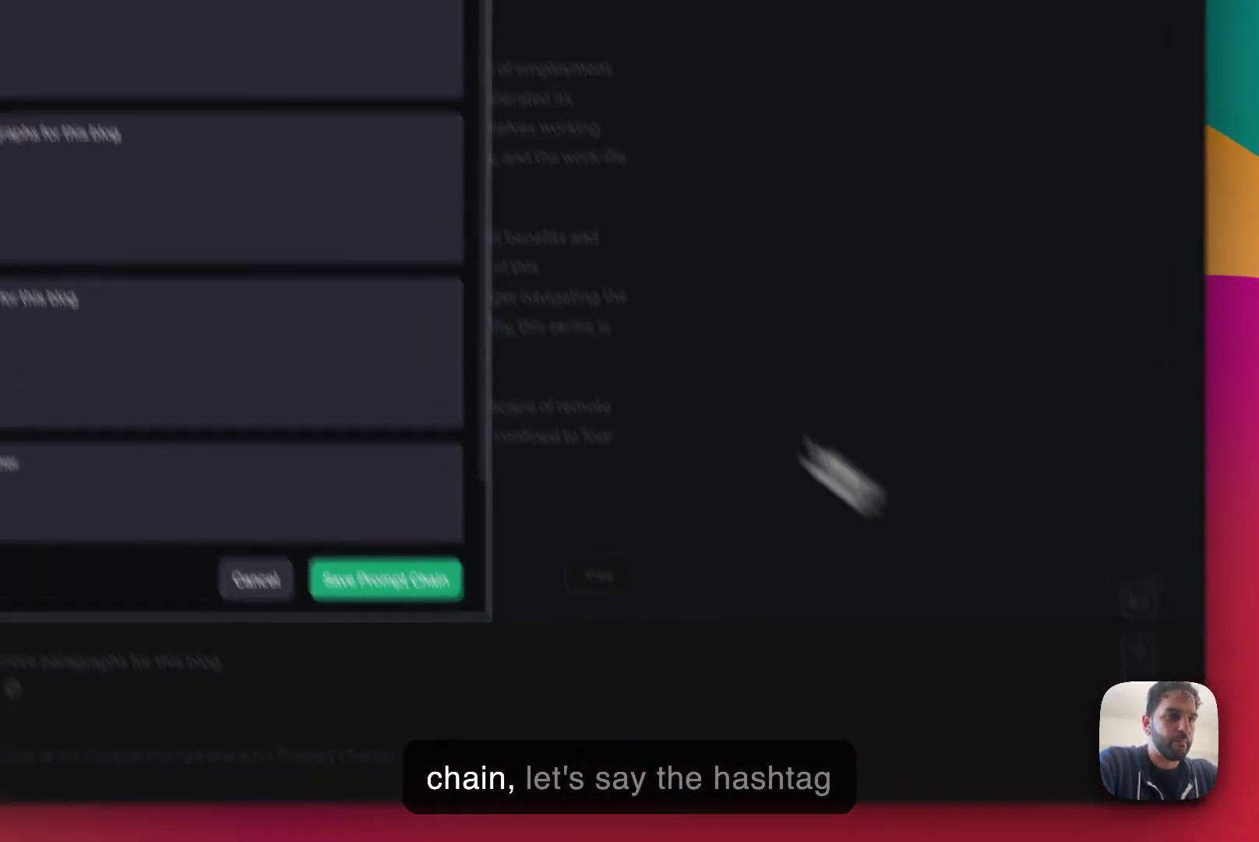
# Open the full list of chains from the # suggestions and open the "Remote Work Revolution" chain for editing.
pyautogui.click(468, 647)
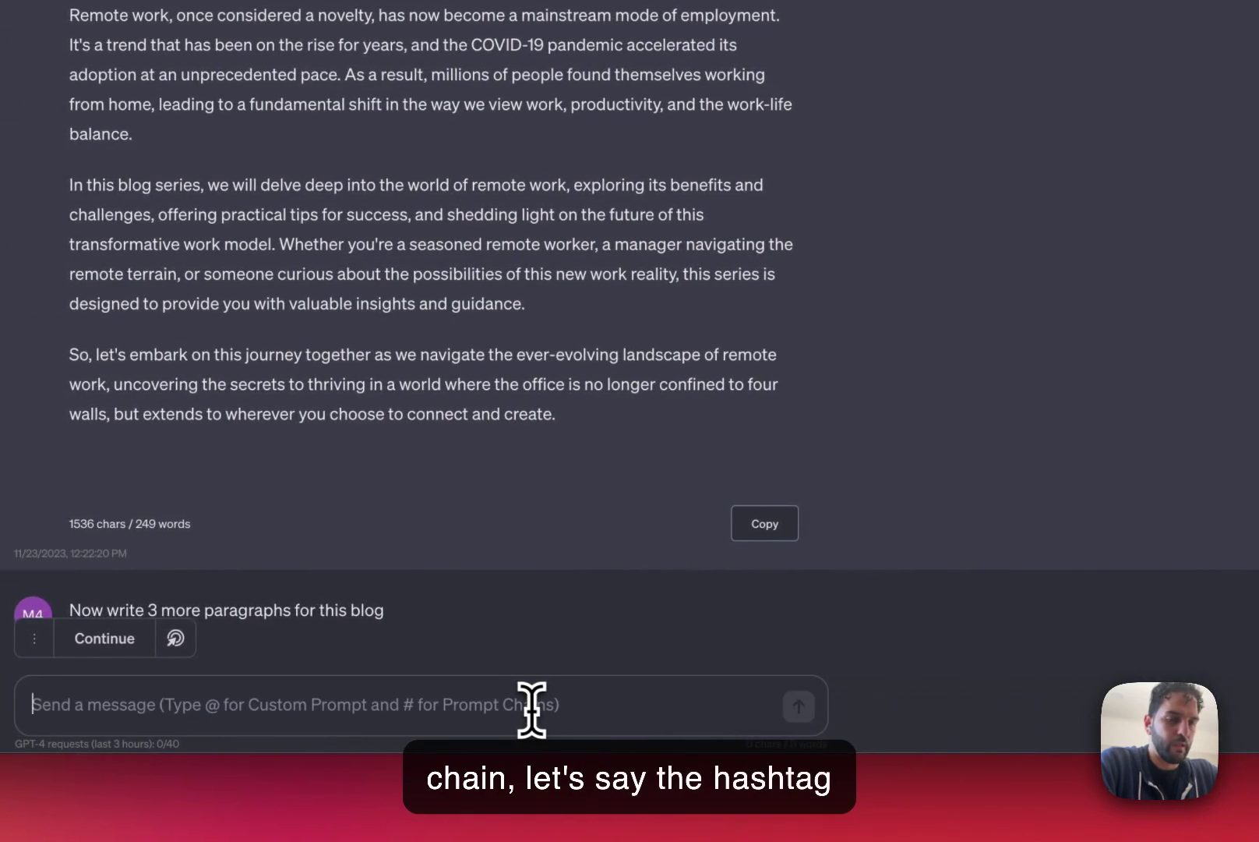
pyautogui.write('#')
pyautogui.click(721, 389)
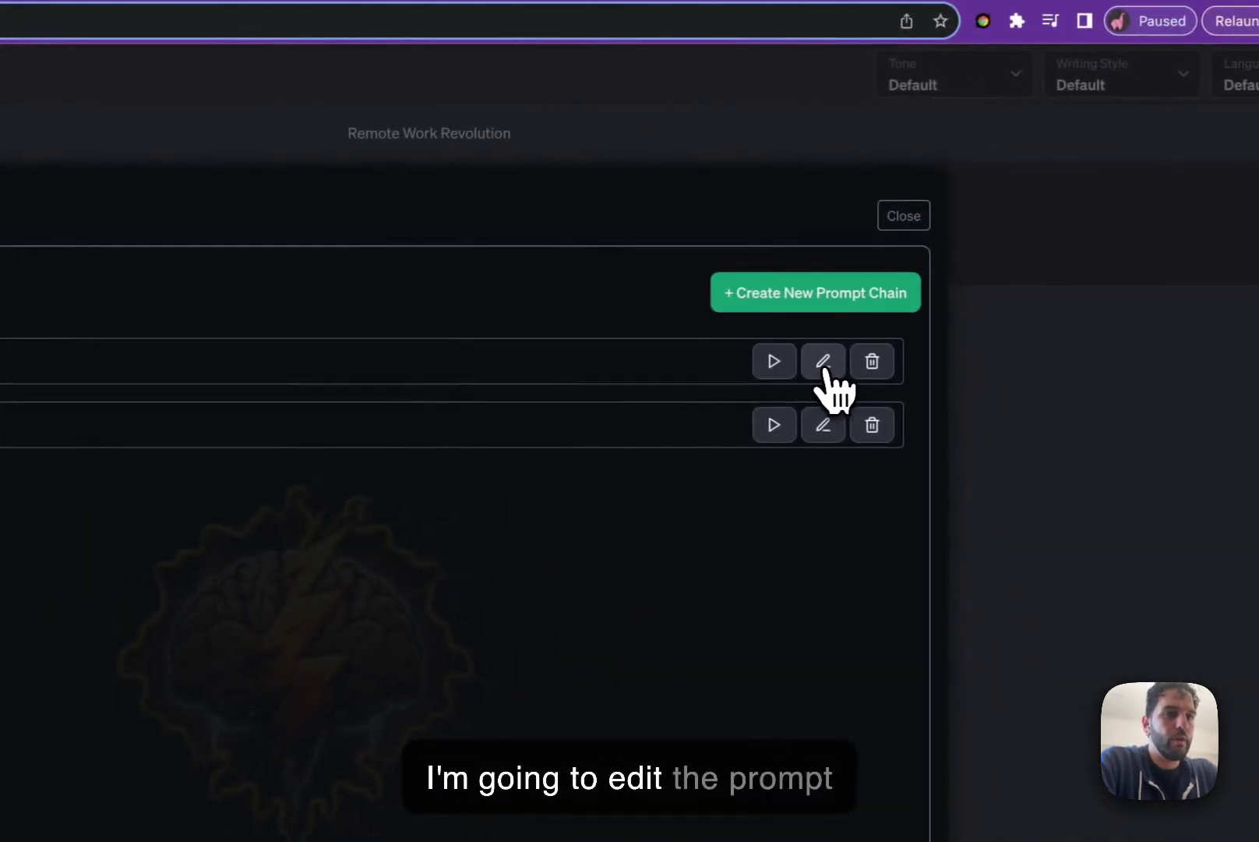
pyautogui.click(820, 363)
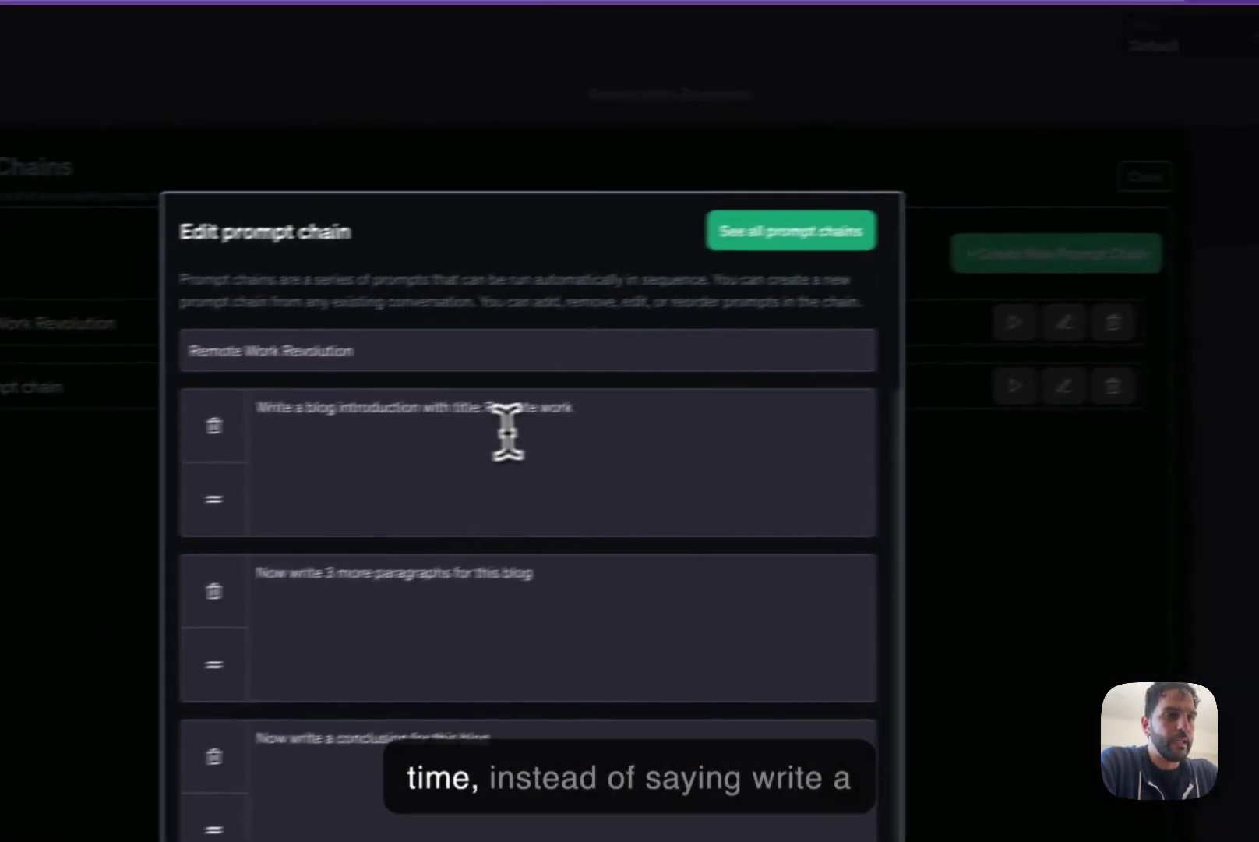
# Replace "Remote work" in the chain's first prompt with the template word {{title}} and save the updated prompt chain.
pyautogui.click(581, 407)
pyautogui.press('BackSpace')
pyautogui.press('BackSpace')
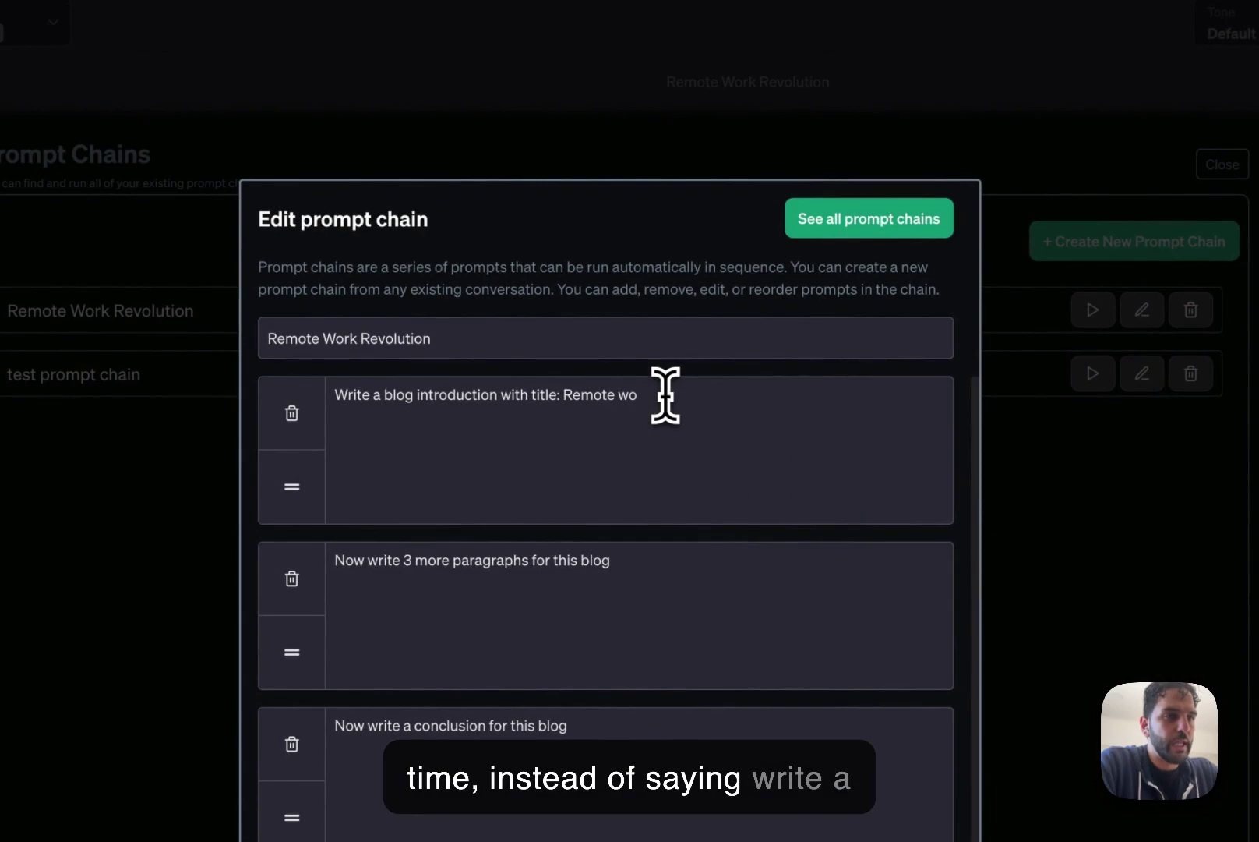
pyautogui.press('BackSpace')
pyautogui.press('BackSpace')
pyautogui.press('BackSpace')
pyautogui.press('BackSpace')
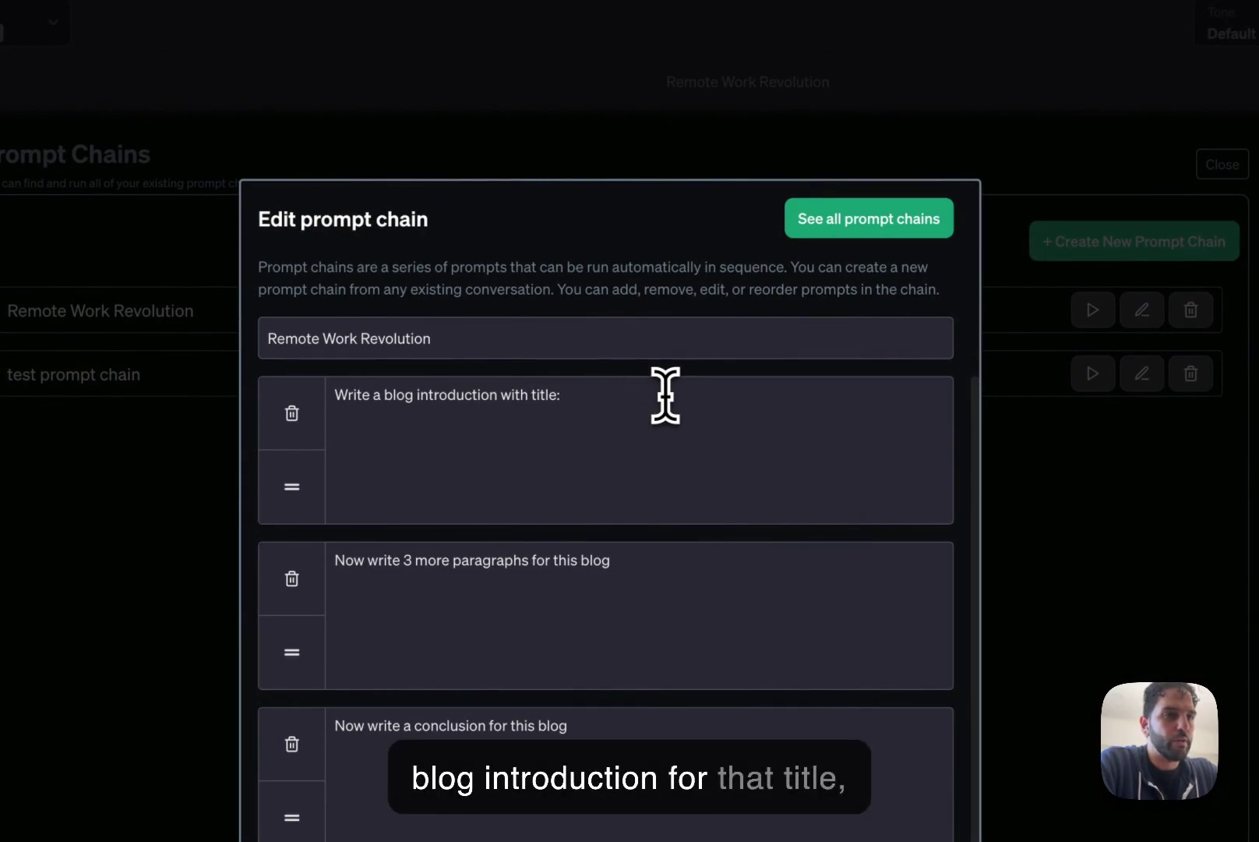
pyautogui.write('{')
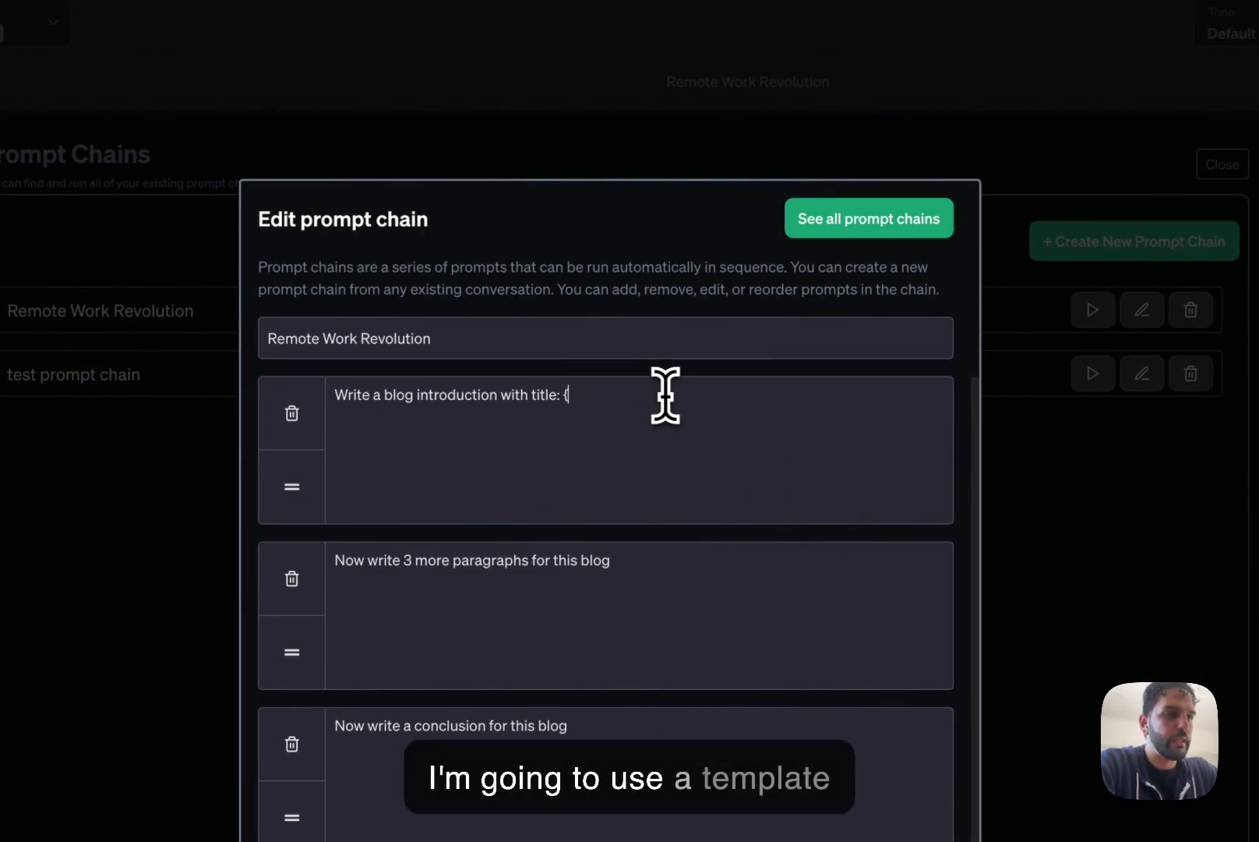
pyautogui.write('{}}')
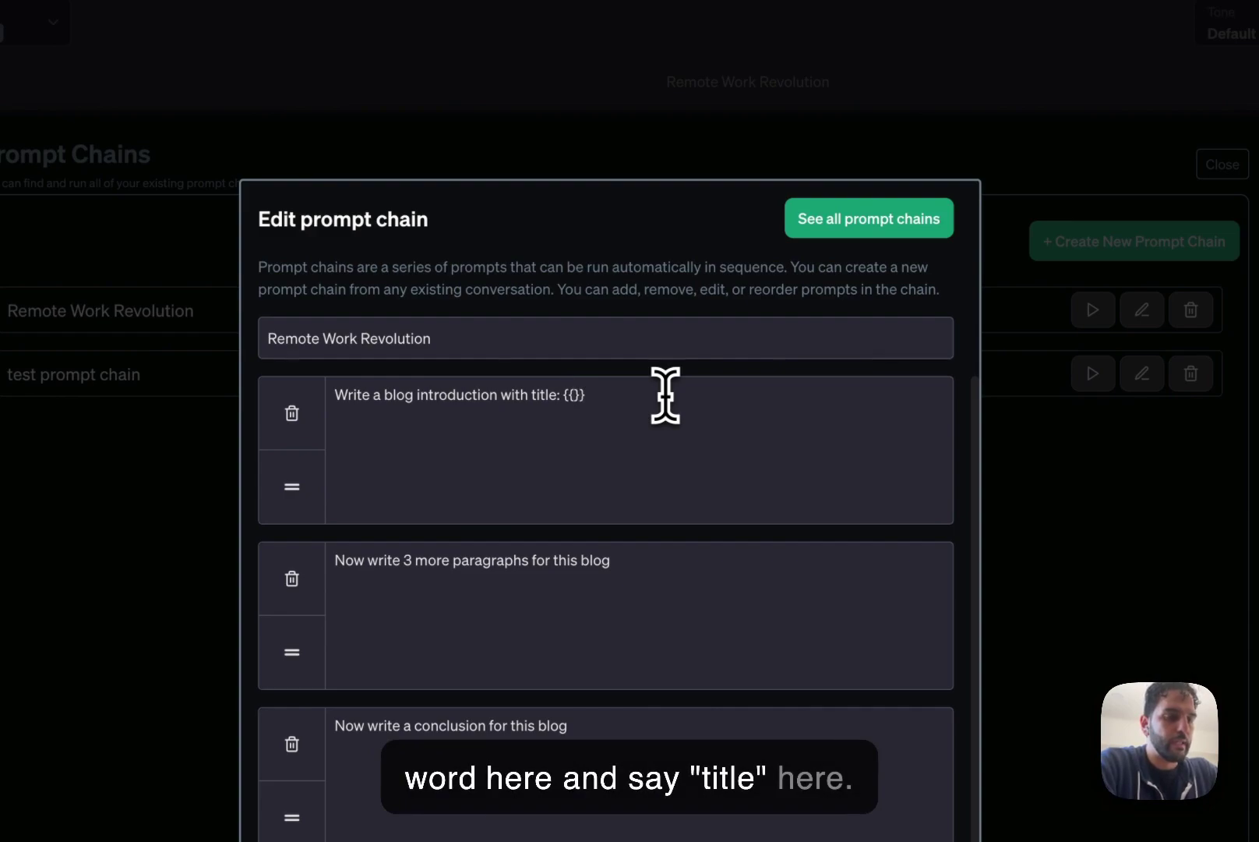
pyautogui.write('title')
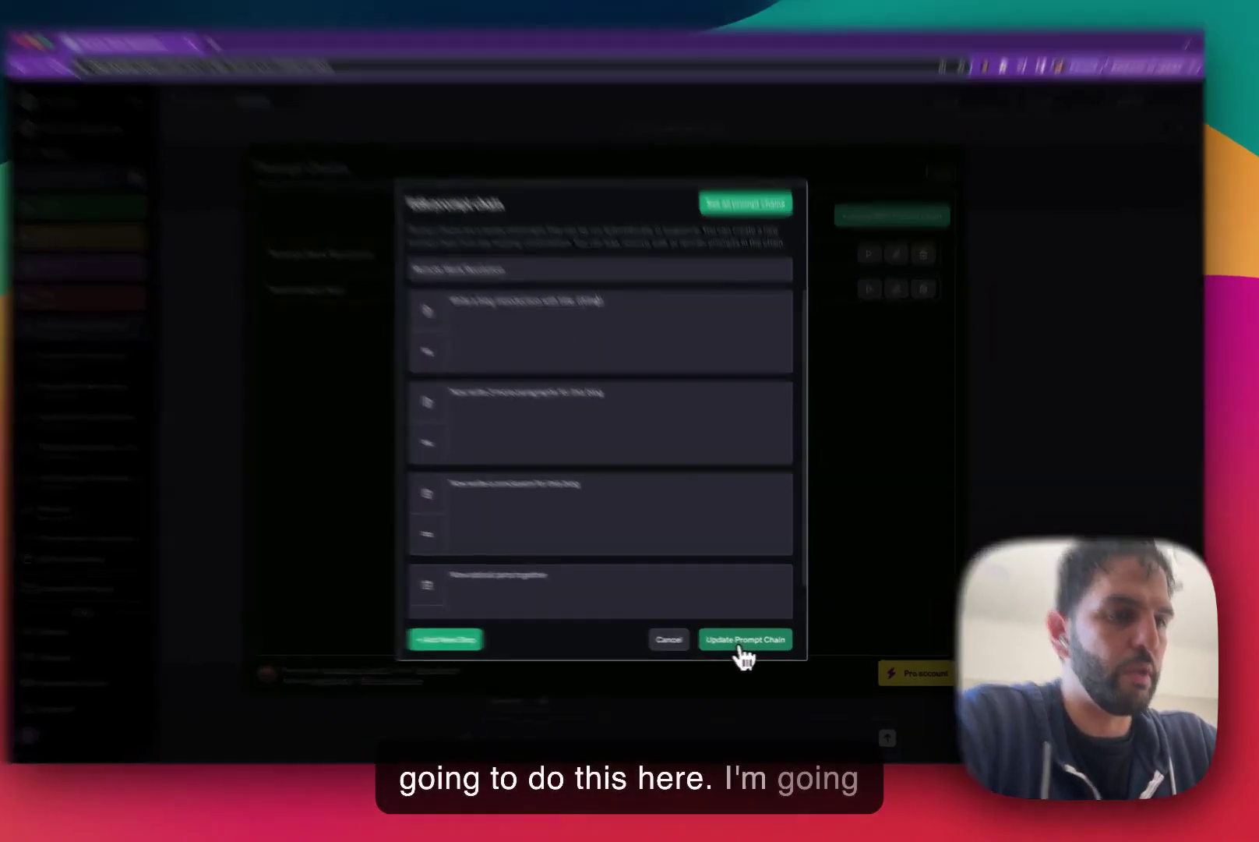
pyautogui.click(744, 640)
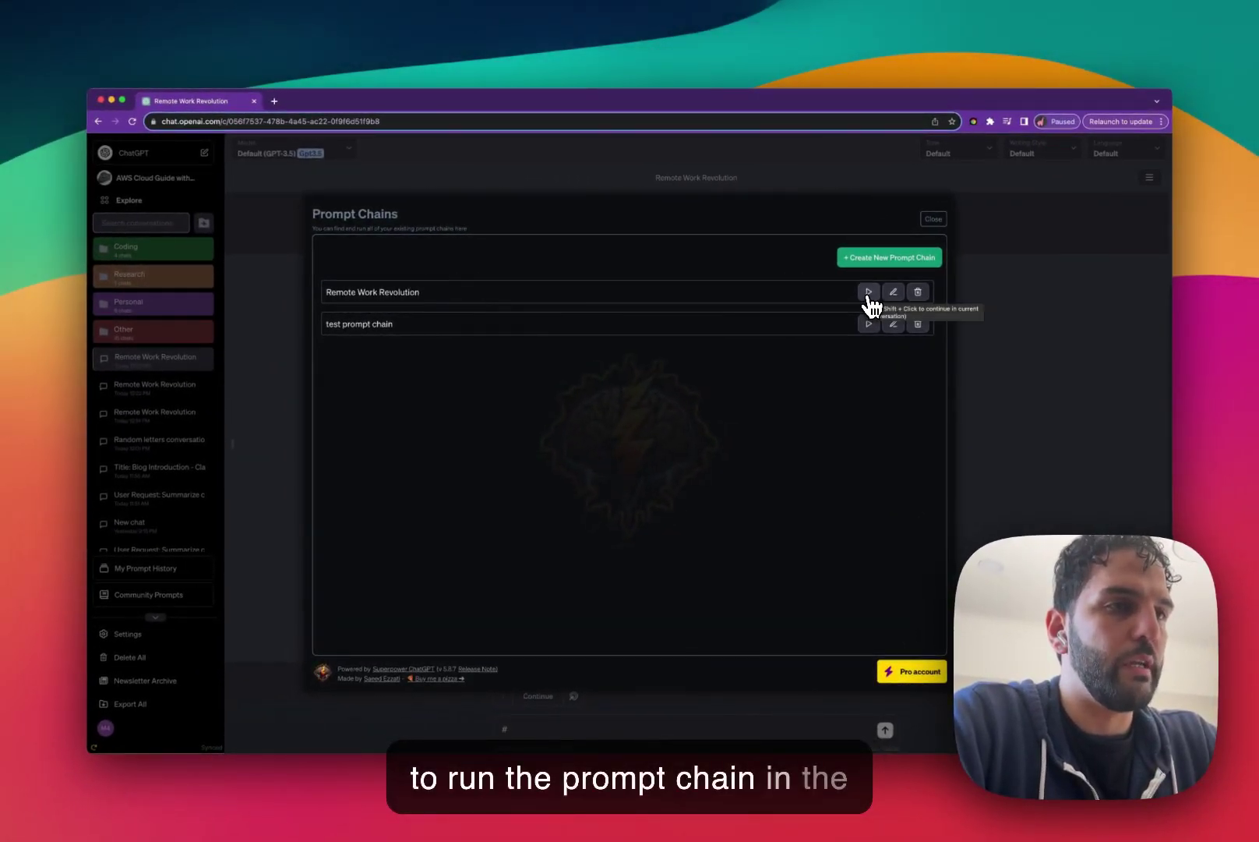
# Run the "Remote Work Revolution" chain in a new conversation with "Remote work" as the title, continuing to the prompt for 3 more paragraphs.
pyautogui.click(867, 293)
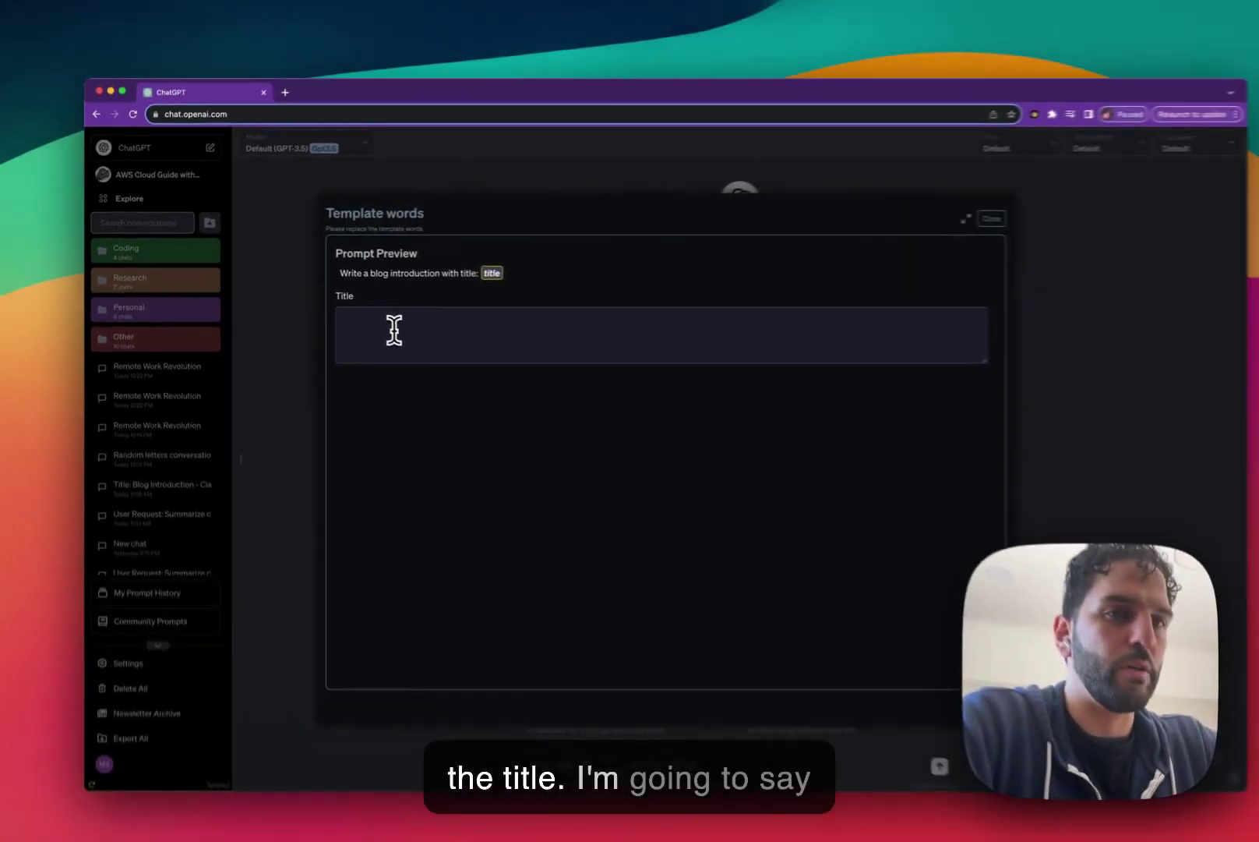
pyautogui.write('Remote work')
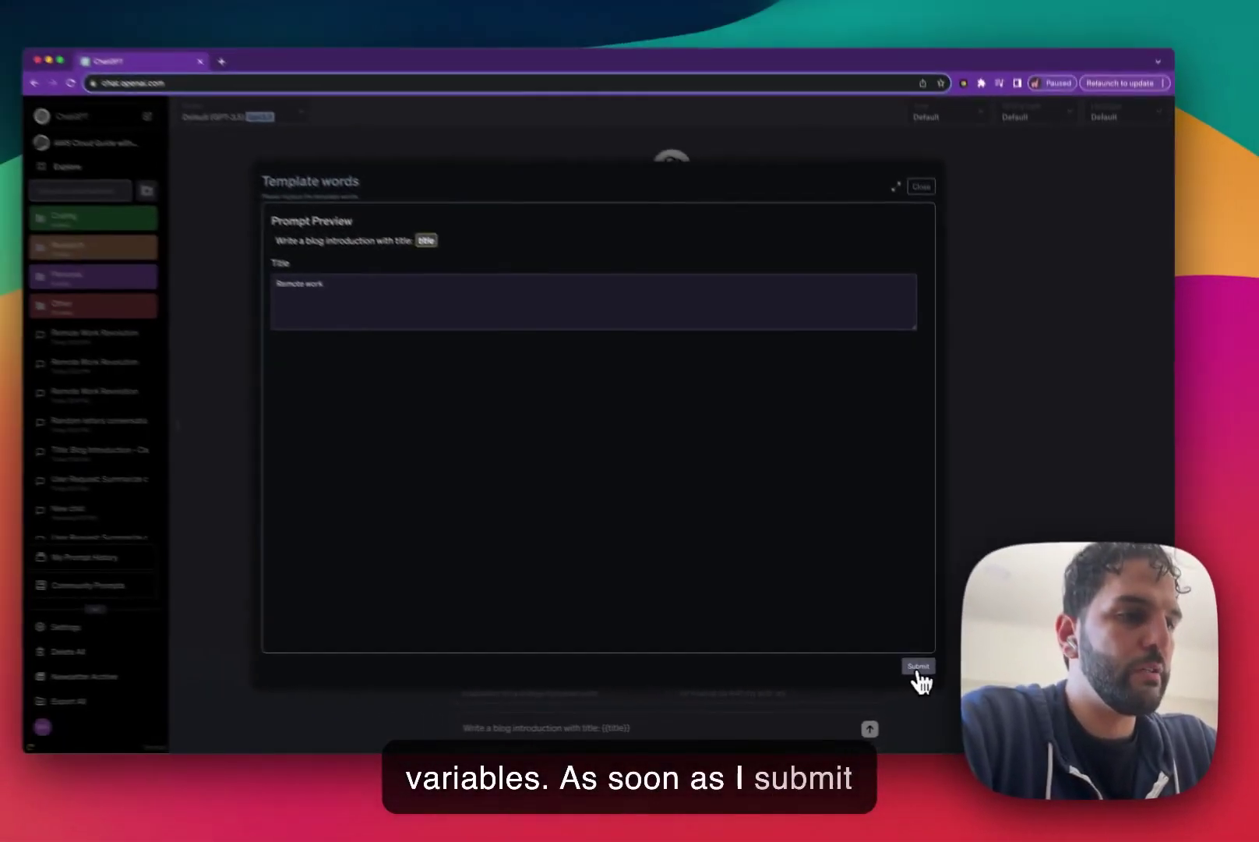
pyautogui.click(816, 630)
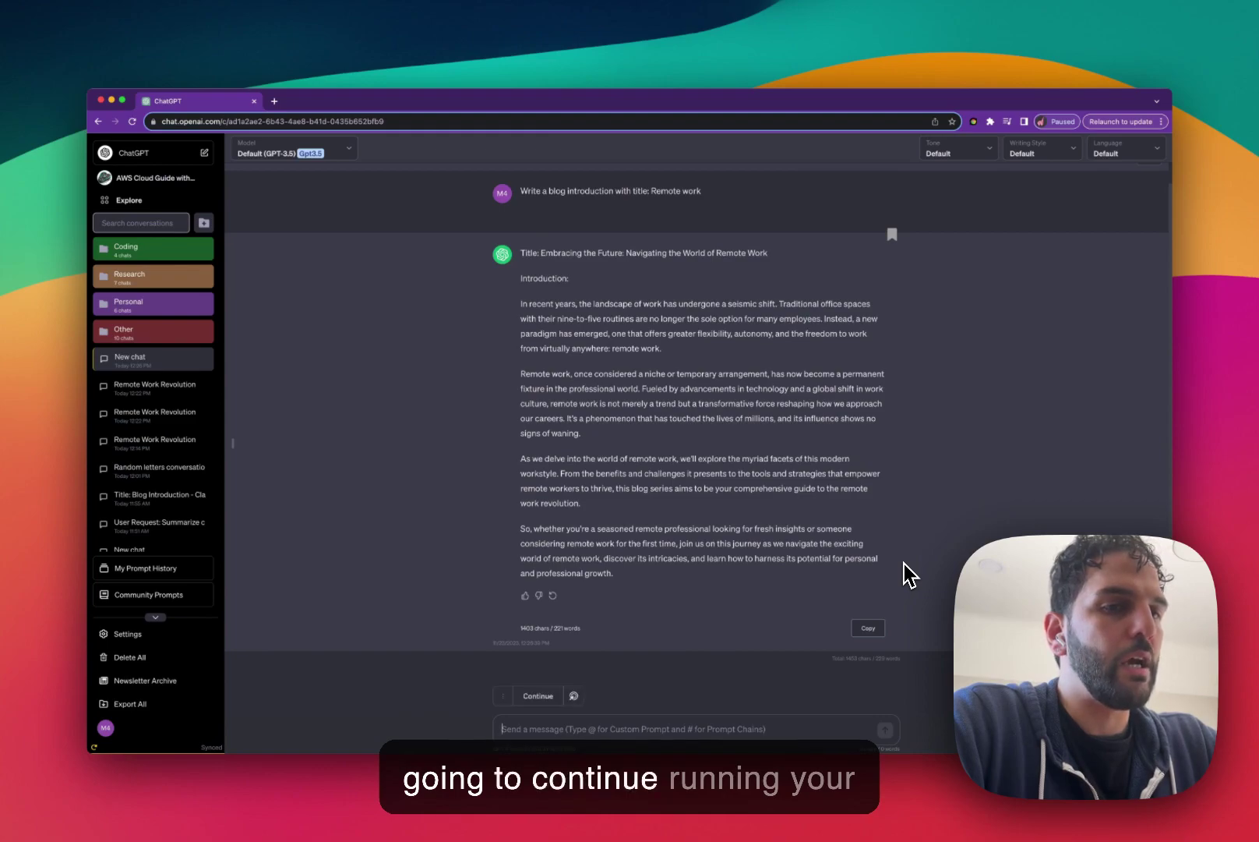
pyautogui.write('Now write 3 more paragraphs for this blog')
pyautogui.press('Return')
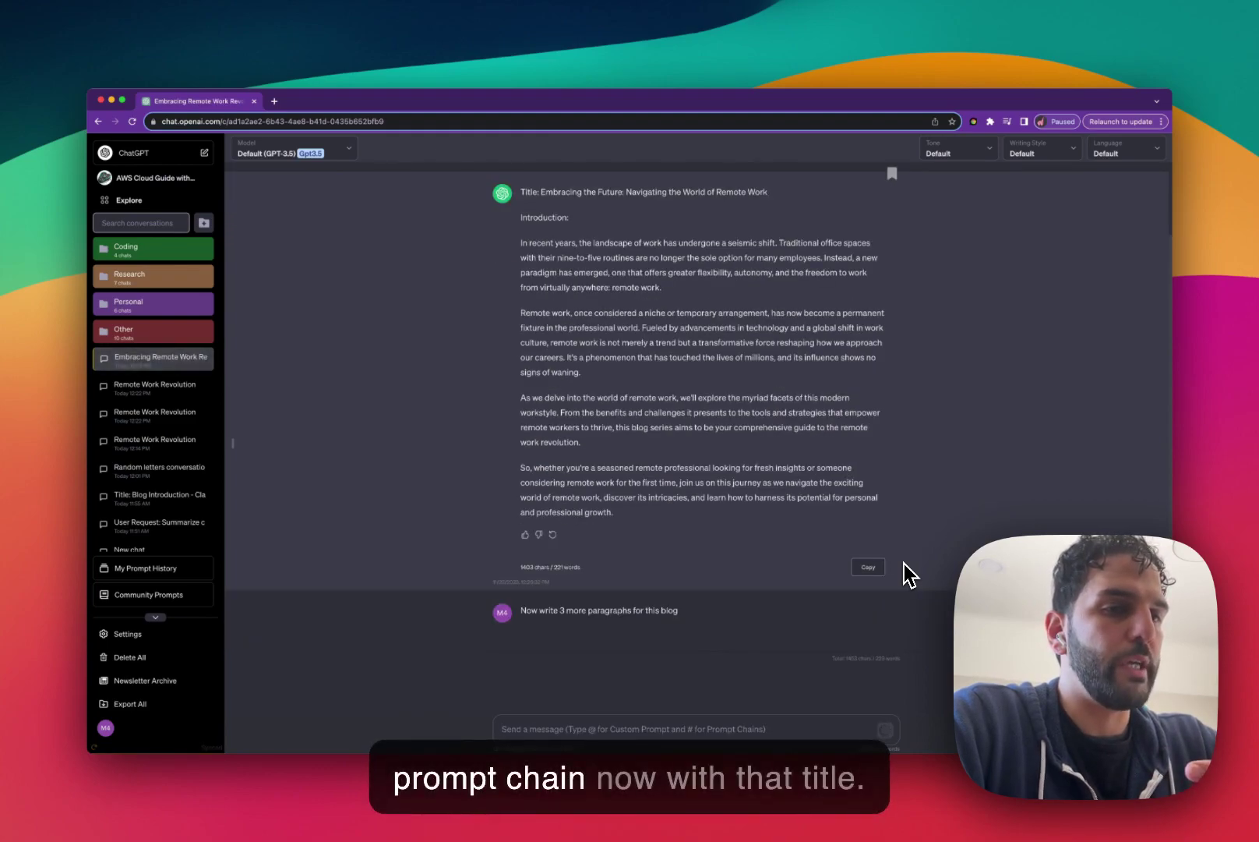